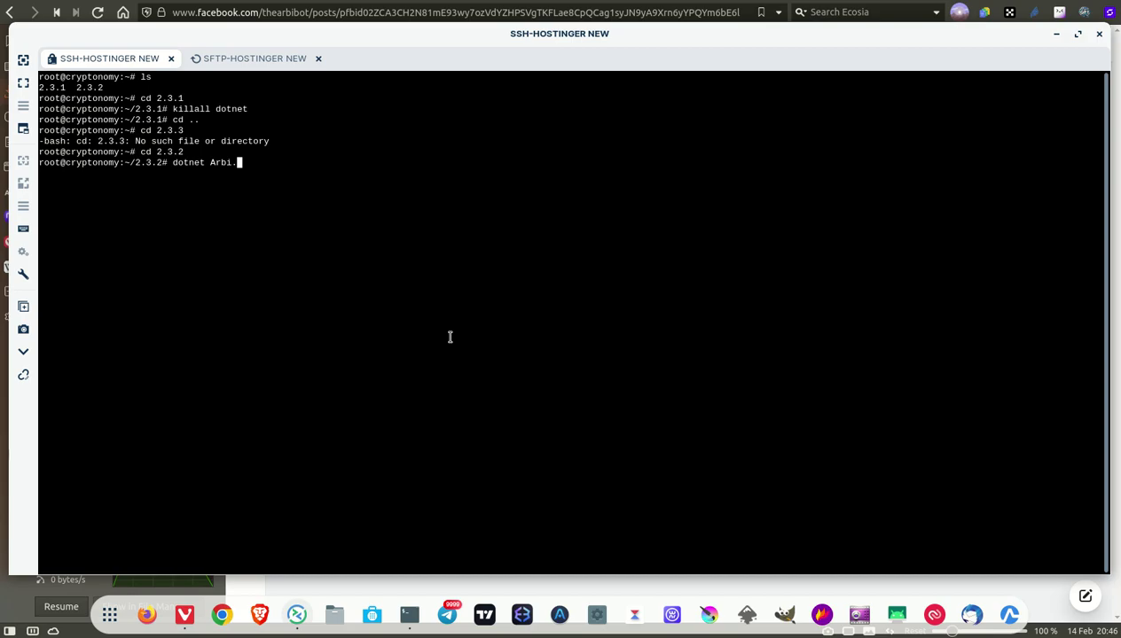
Run Arbi.dll with dotnet from the 2.3.2 folder, and shut the application down once it has started.
type("dll")
key("Return")
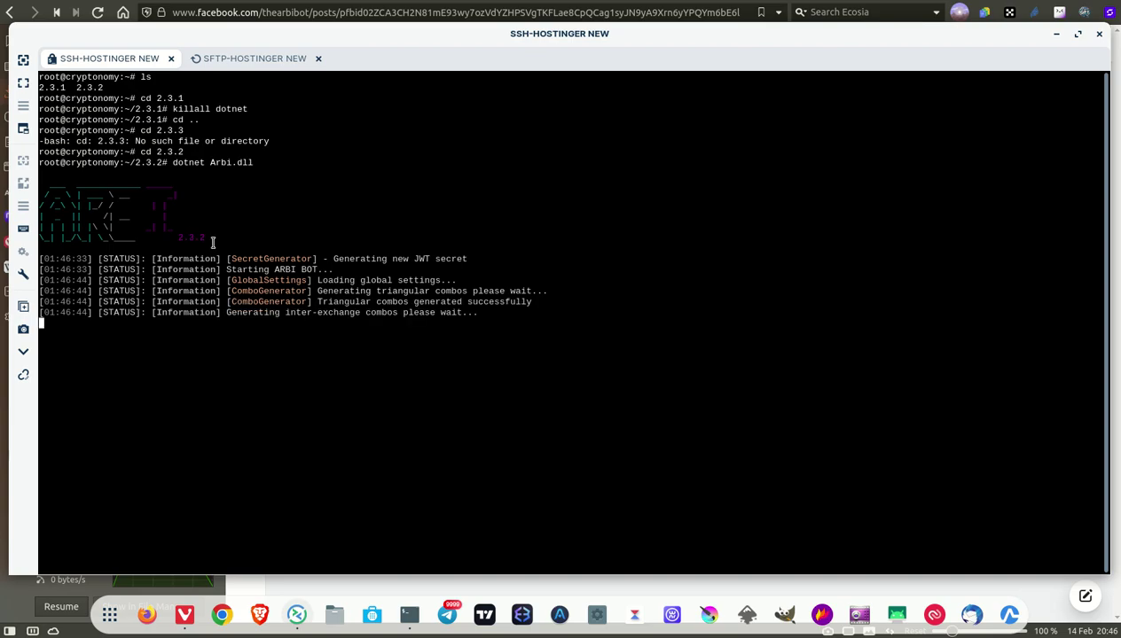
left_click_drag(202, 241, 174, 238)
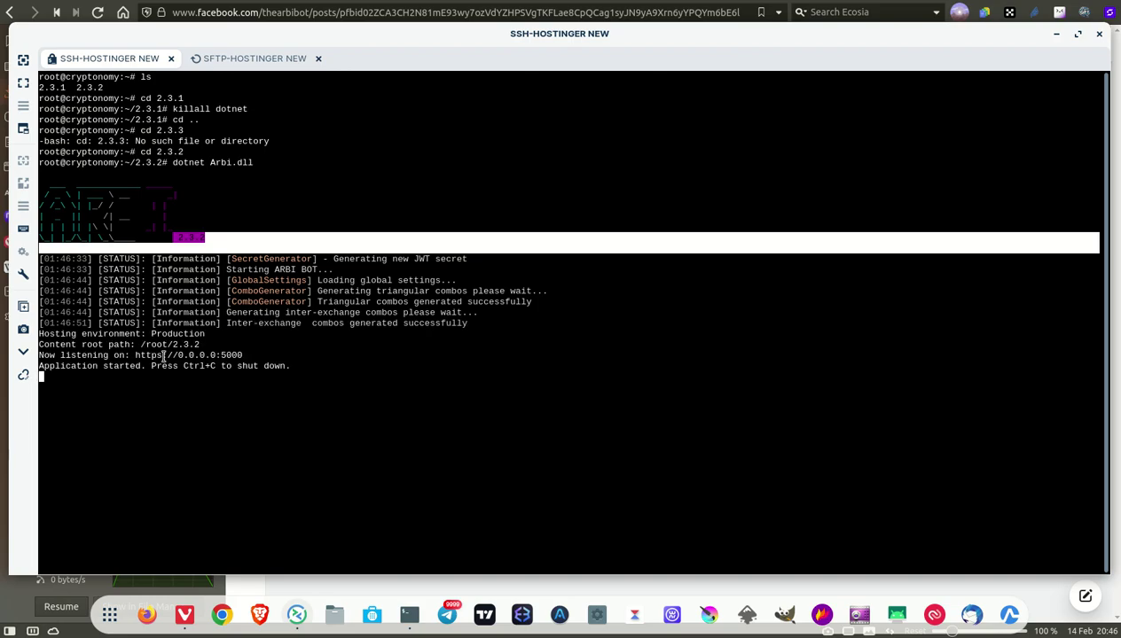
key("ctrl+c")
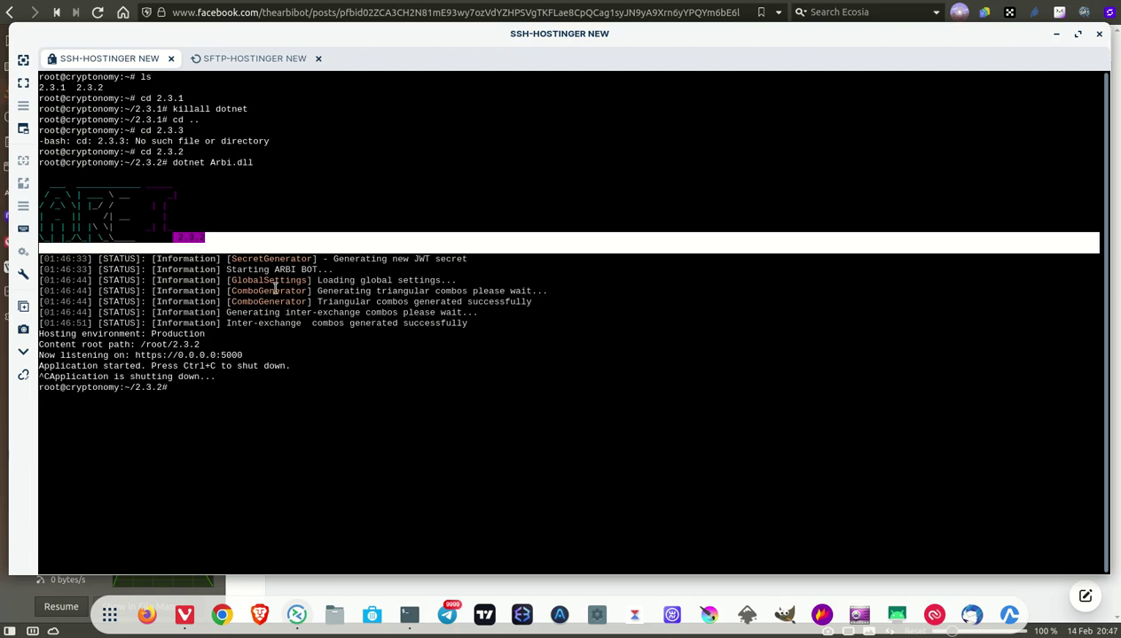
In the SFTP session, overwrite the existing email, API, secret and passphrase text files in /root/2.3.2/Credentials with the local copies.
left_click(253, 57)
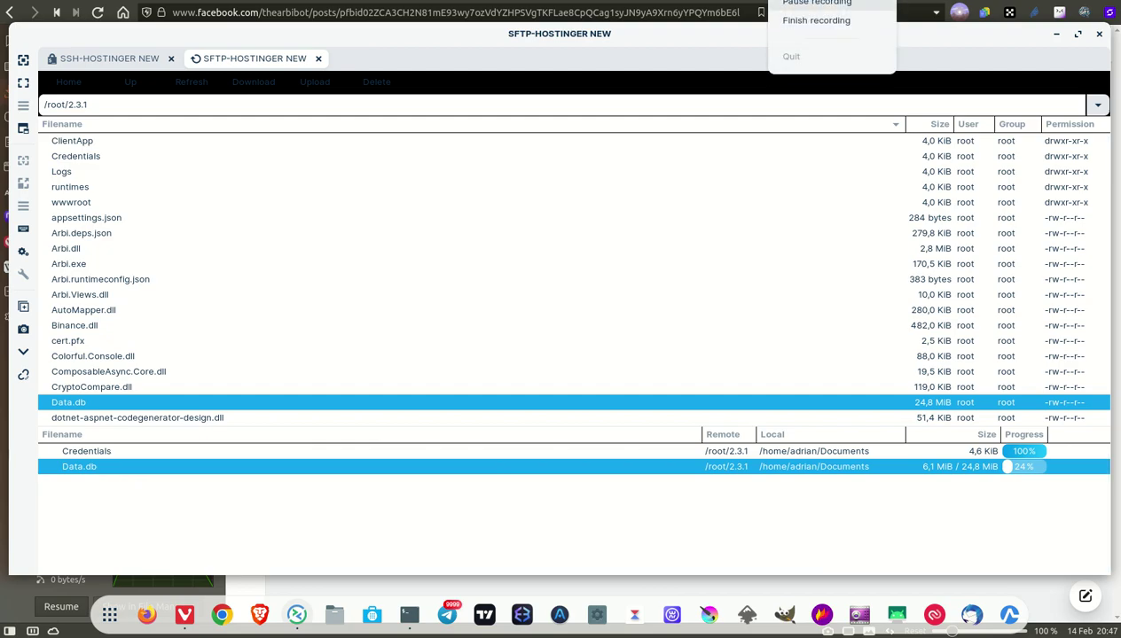
left_click(814, 10)
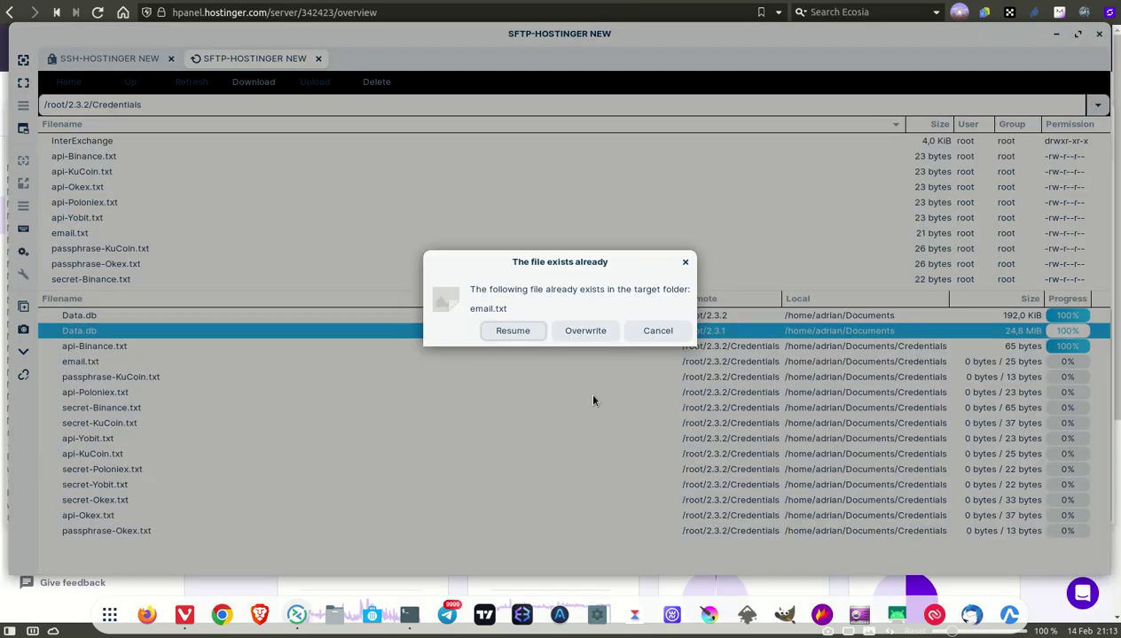
left_click(584, 331)
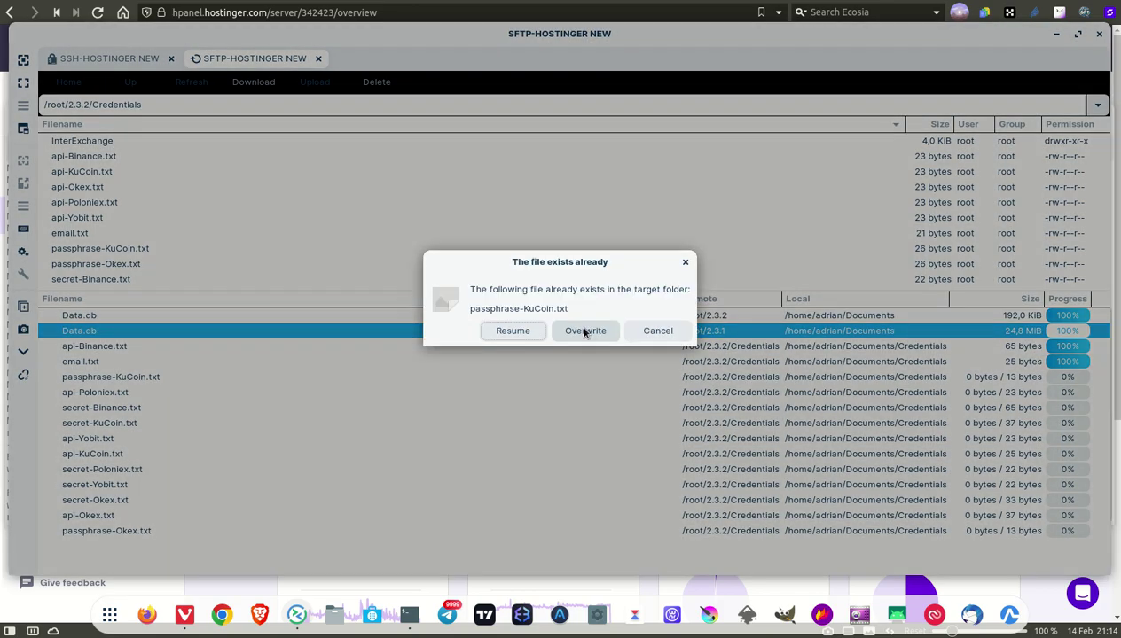
left_click(592, 332)
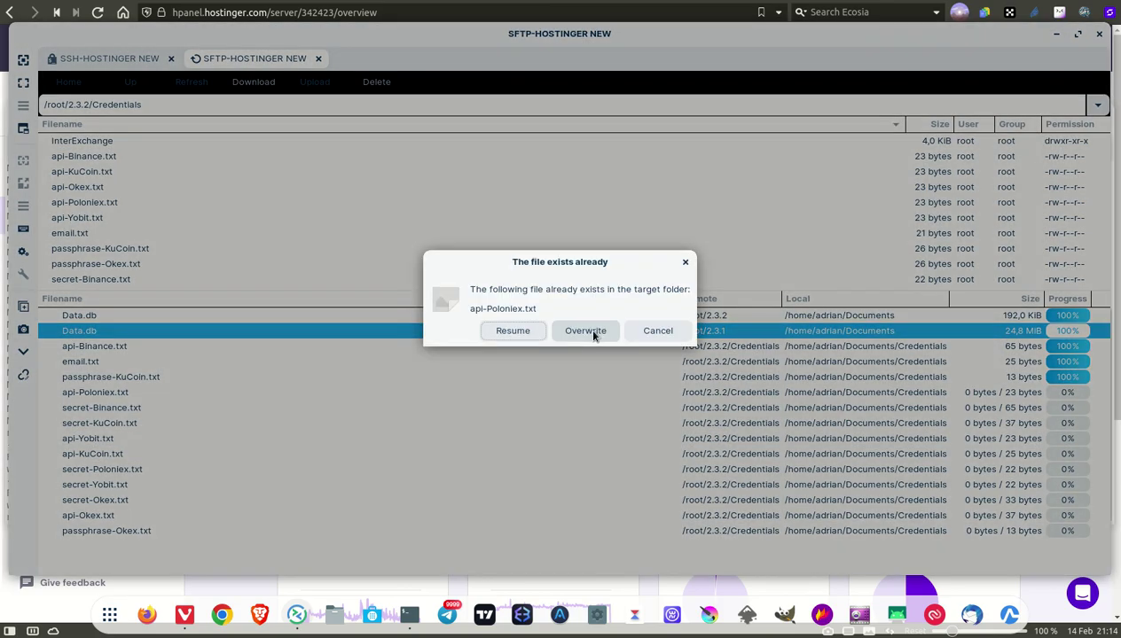
left_click(592, 333)
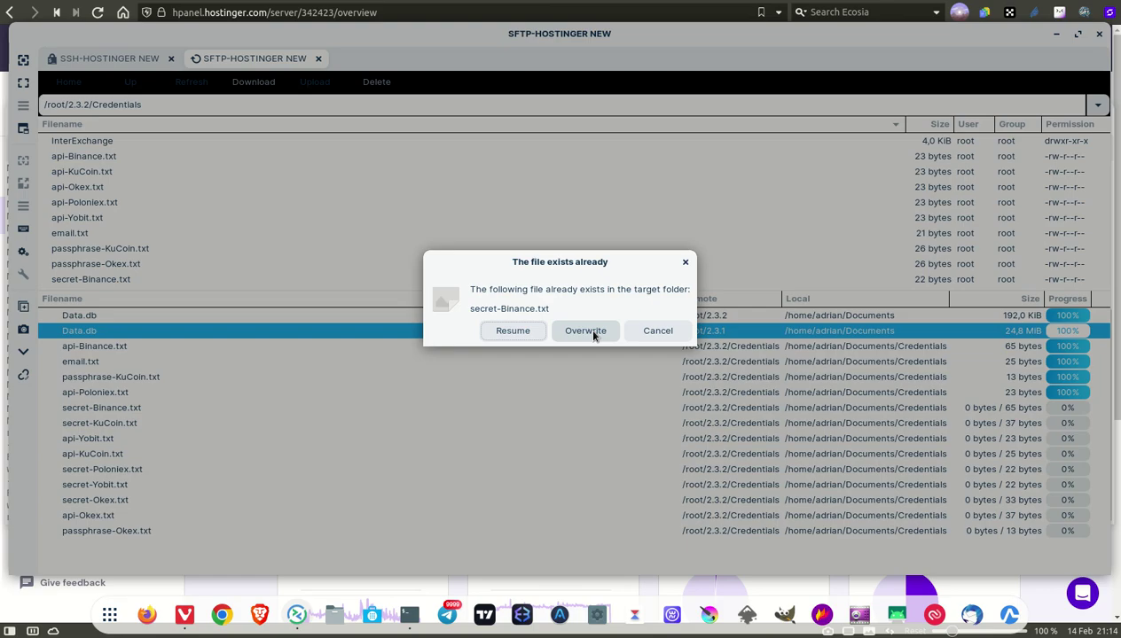
left_click(592, 332)
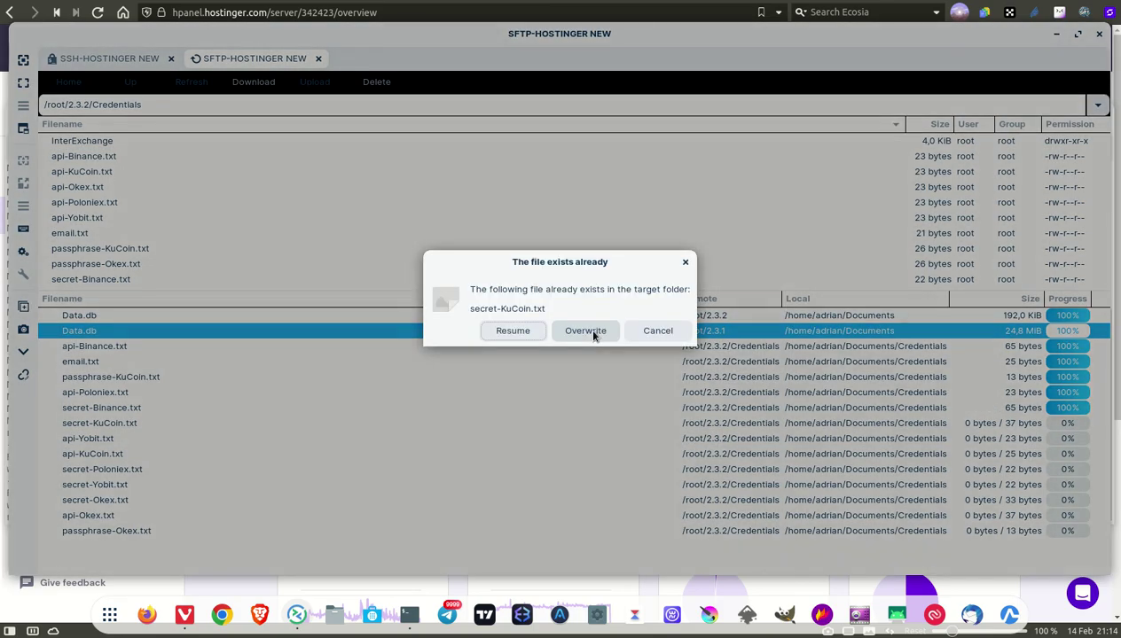
left_click(592, 332)
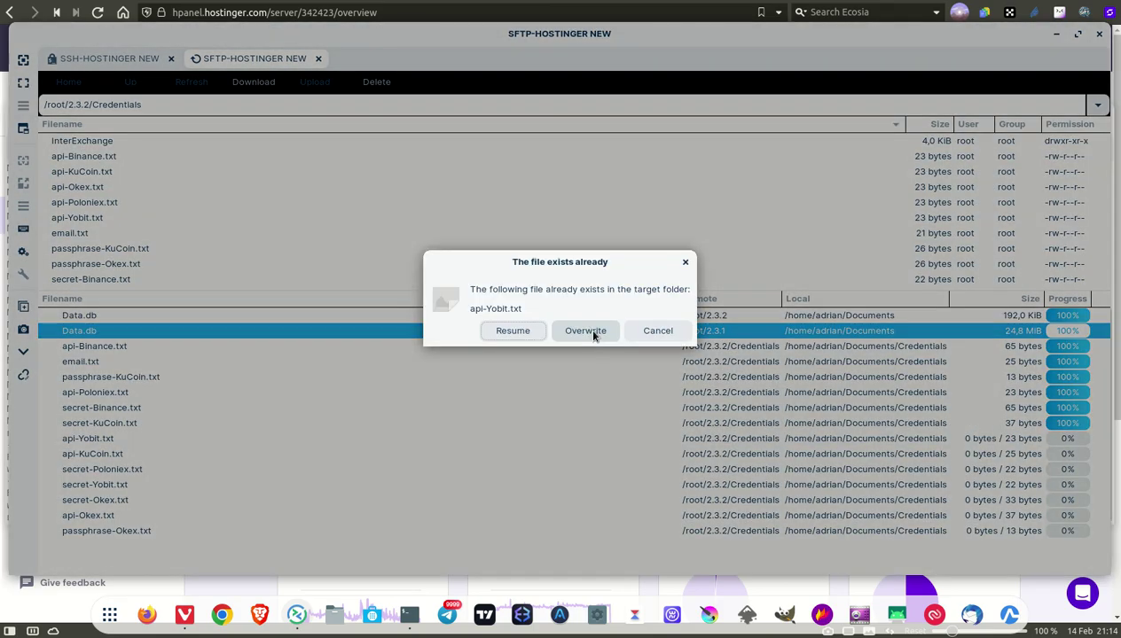
left_click(592, 335)
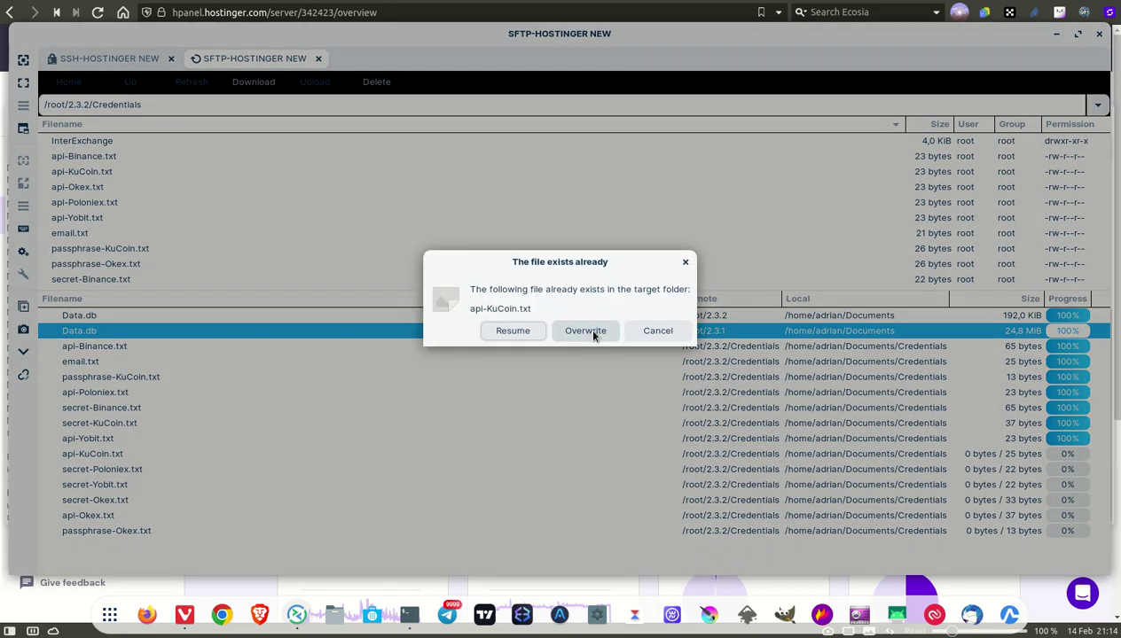
left_click(593, 334)
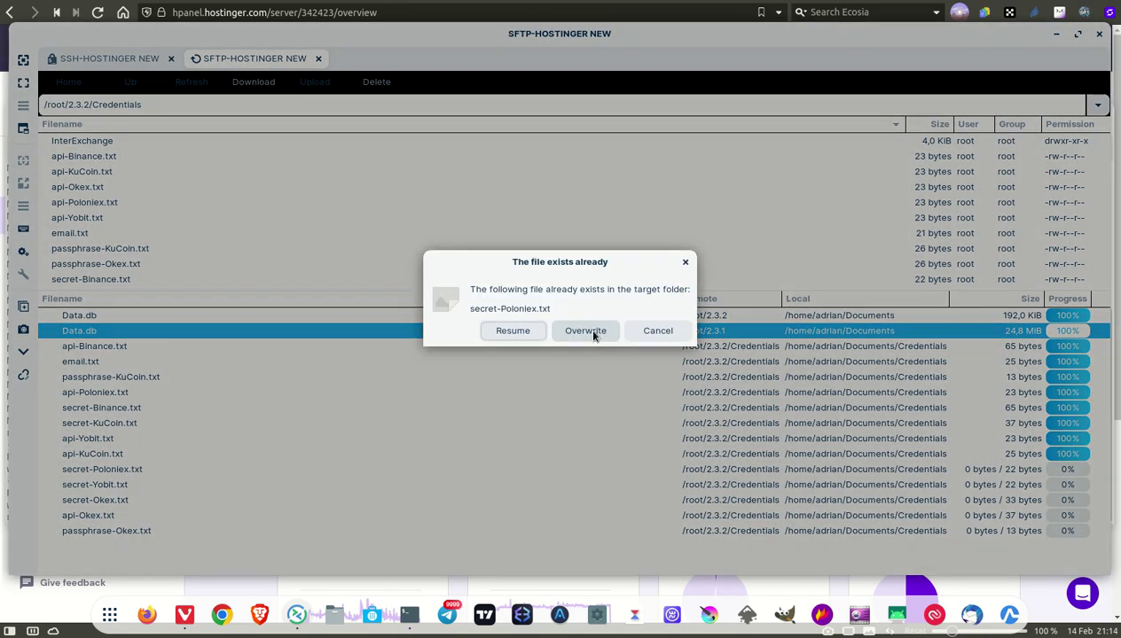
left_click(592, 334)
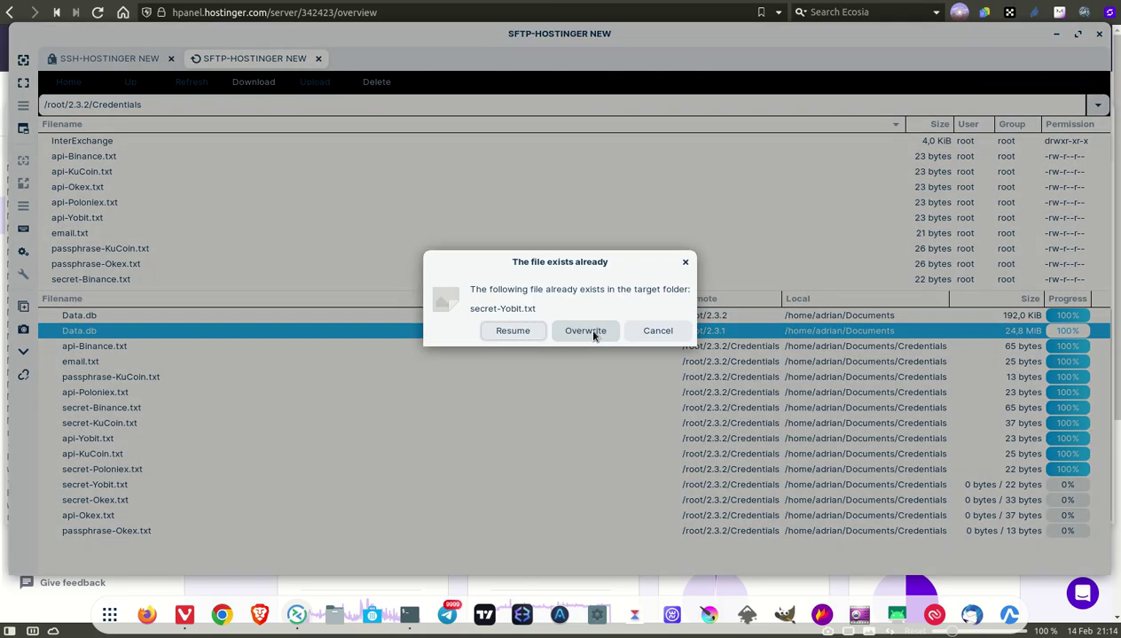
left_click(593, 334)
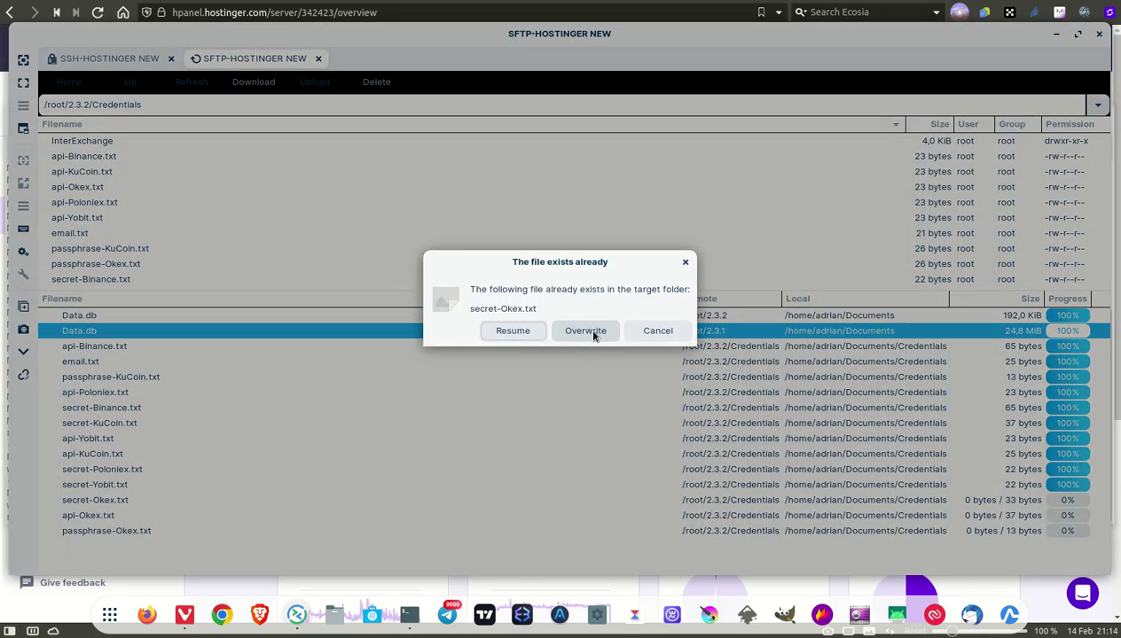
left_click(592, 334)
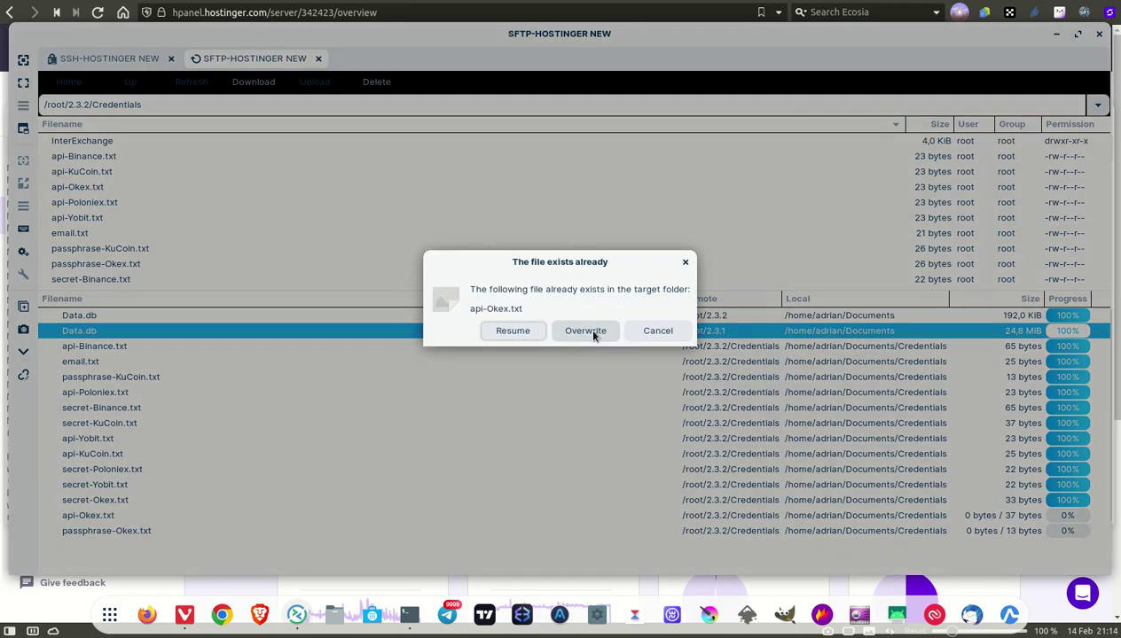
left_click(593, 334)
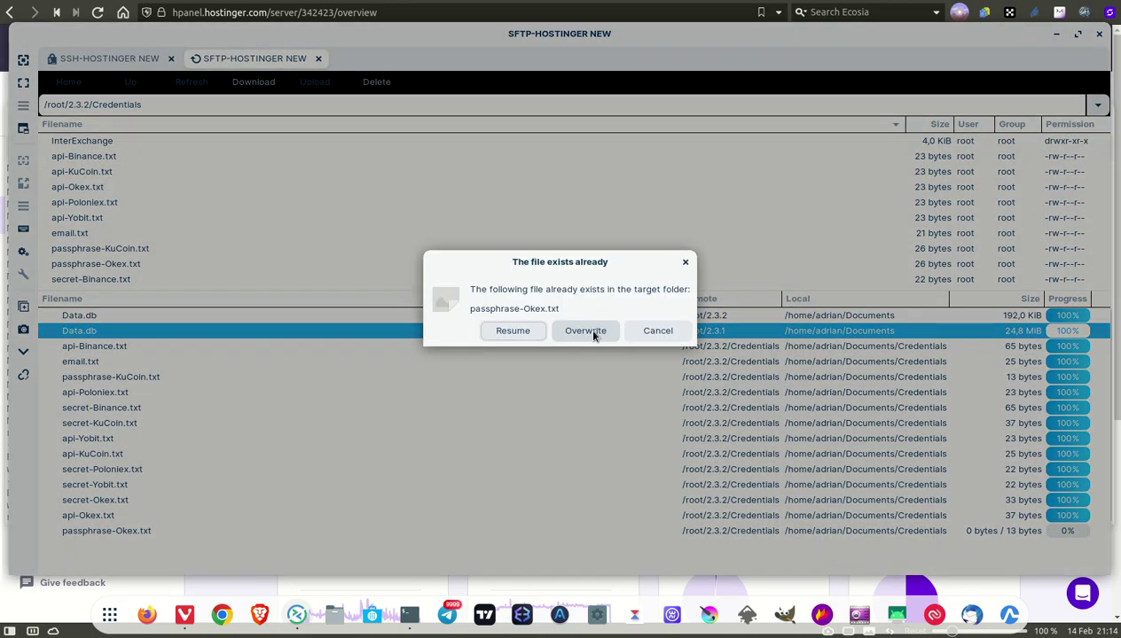
left_click(593, 334)
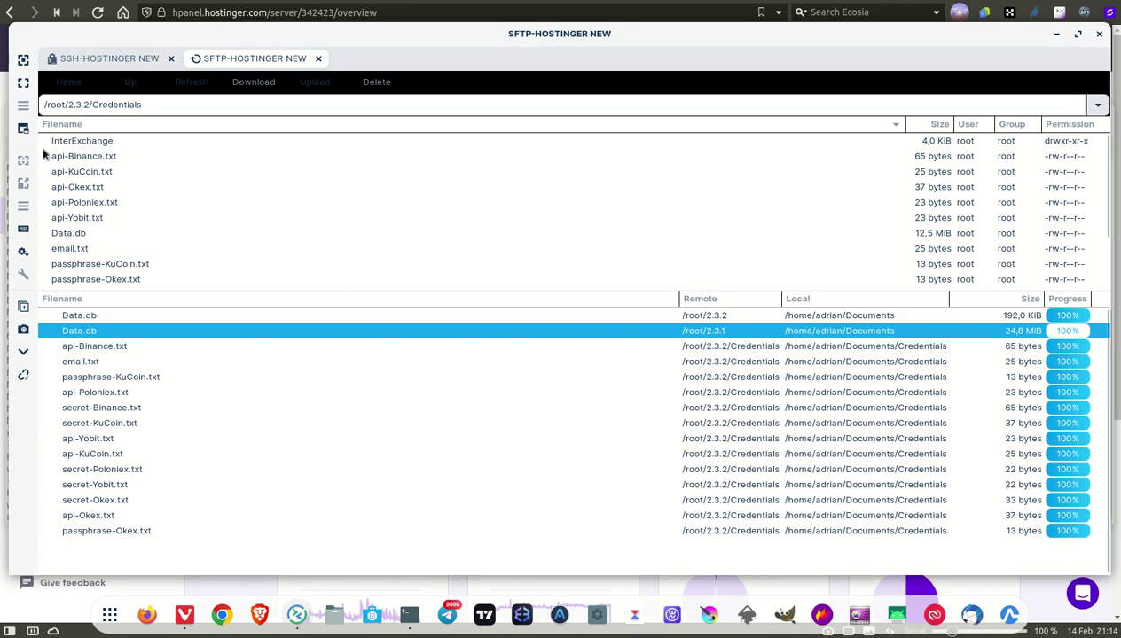
Upload the local api and secret files for Binance, KuCoin and Okex, plus passphrase-Okex.txt, into the remote Credentials/InterExchange folder.
double_click(86, 142)
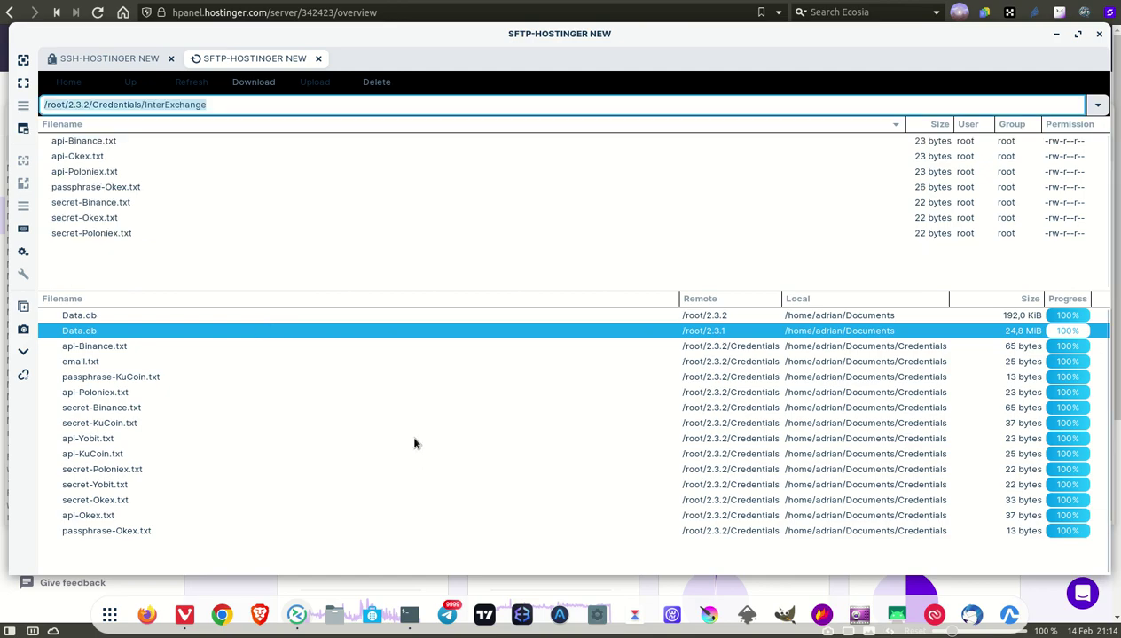
right_click(340, 206)
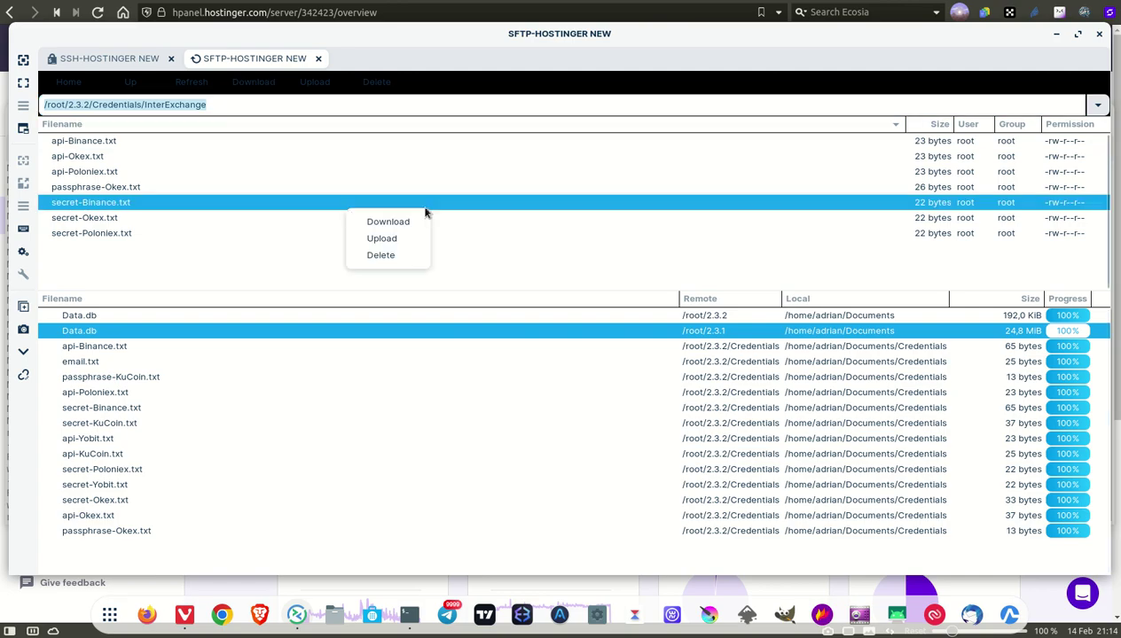
left_click(376, 238)
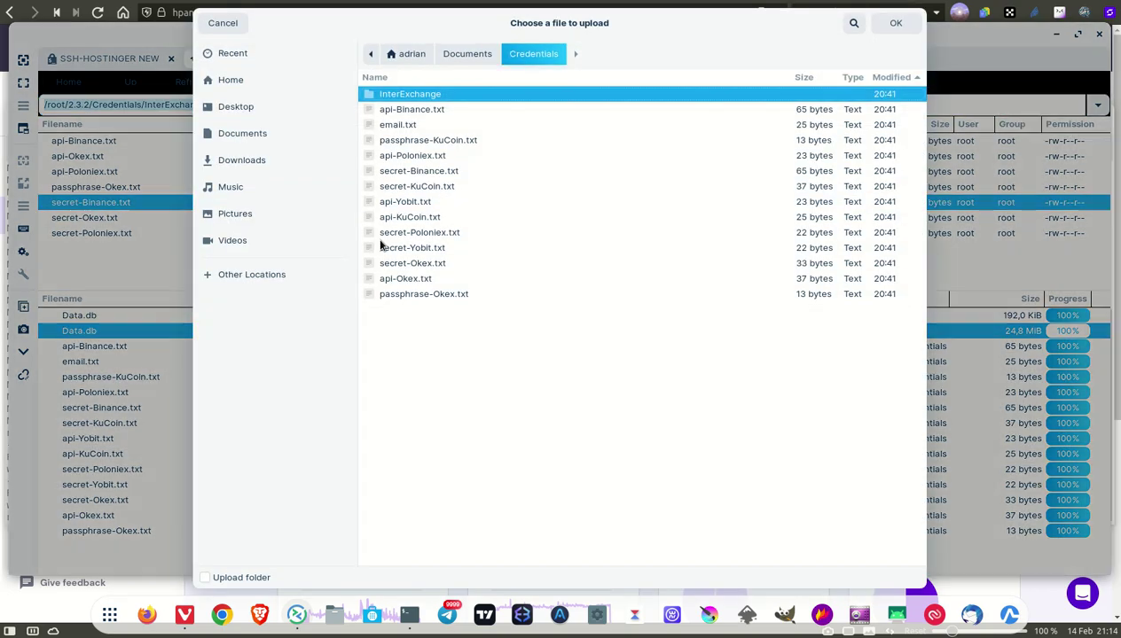
left_click(423, 110)
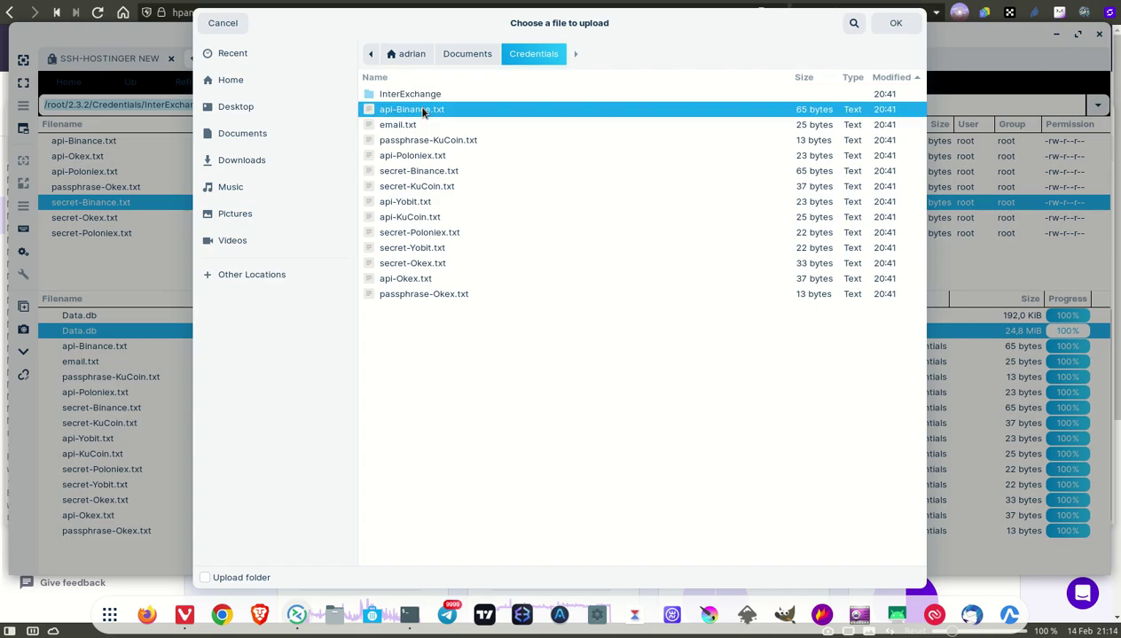
left_click(428, 281, "ctrl")
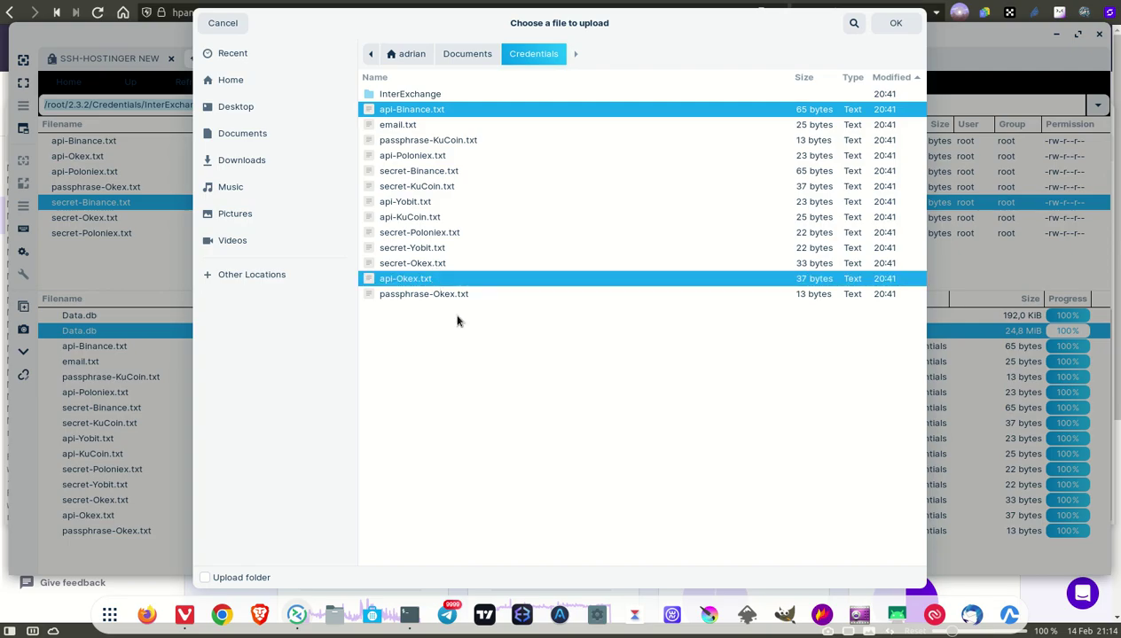
left_click(415, 296, "ctrl")
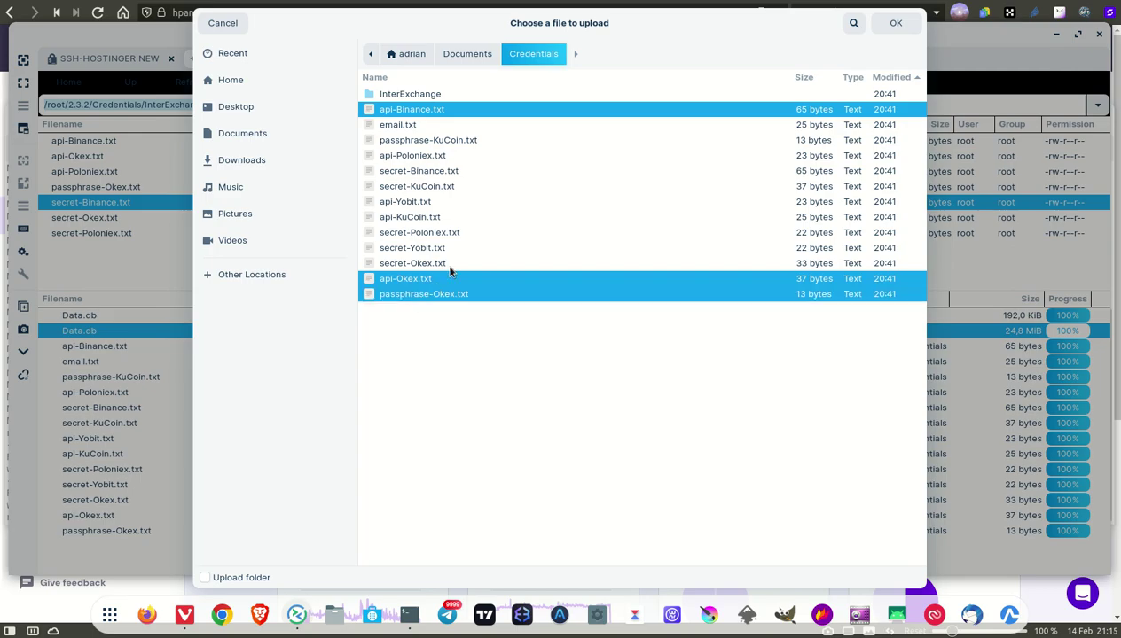
left_click(430, 266, "ctrl")
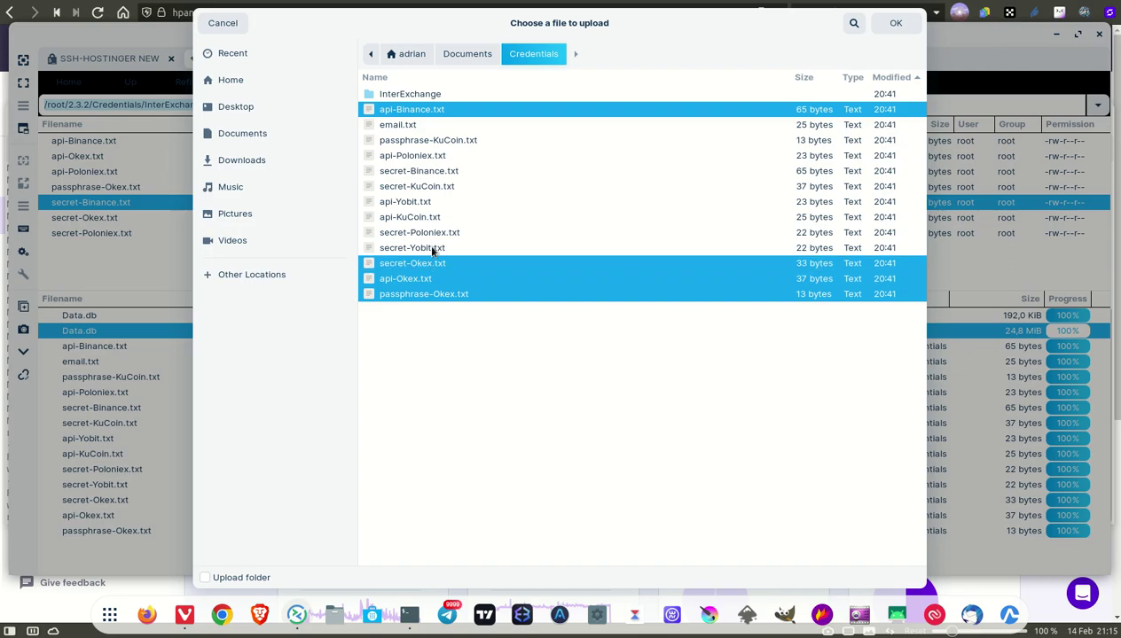
left_click(448, 176, "ctrl")
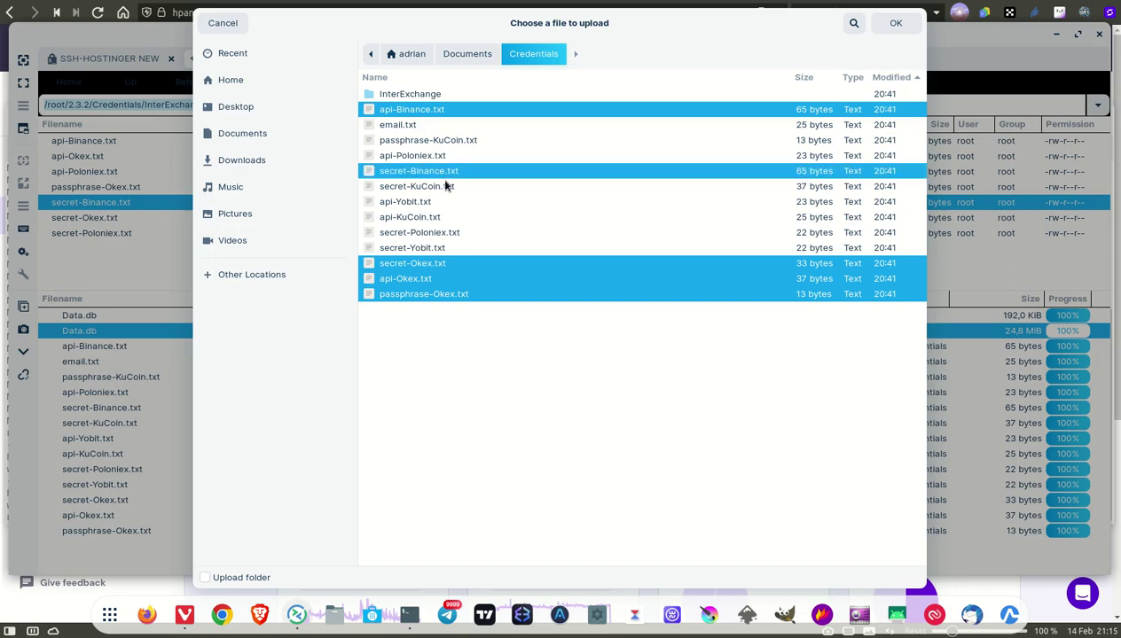
left_click(441, 188, "ctrl")
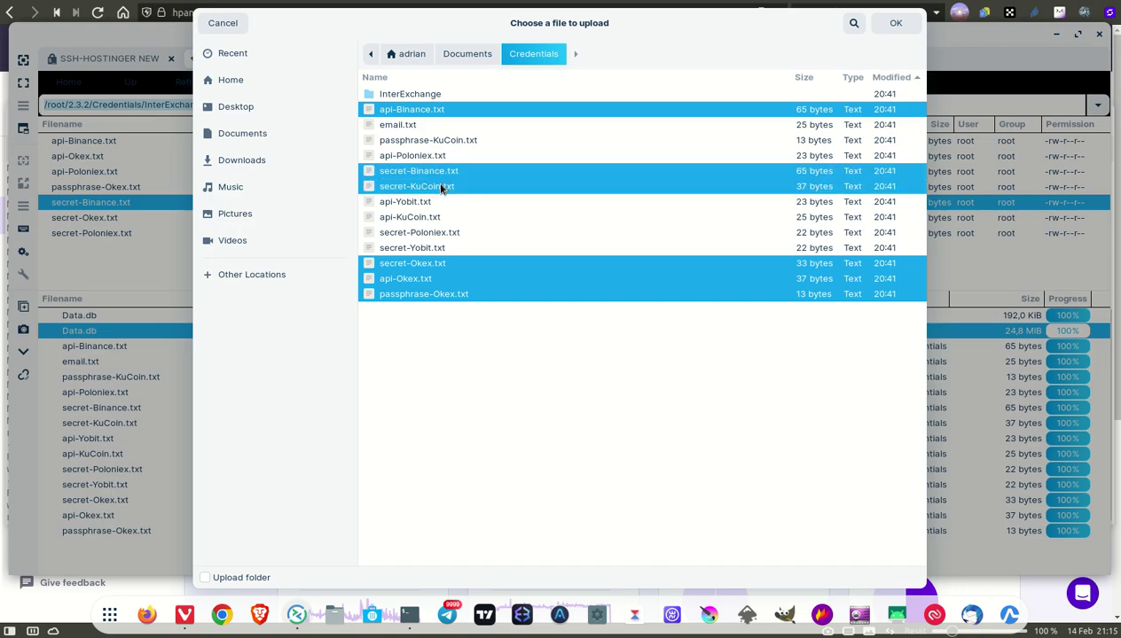
left_click(416, 220, "ctrl")
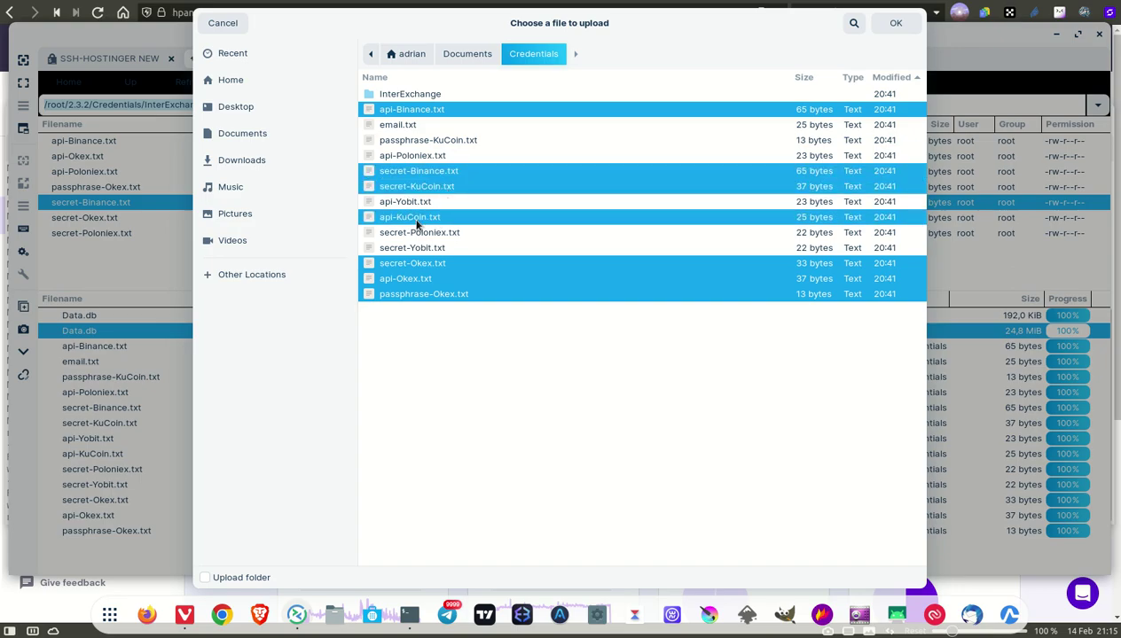
left_click(896, 24)
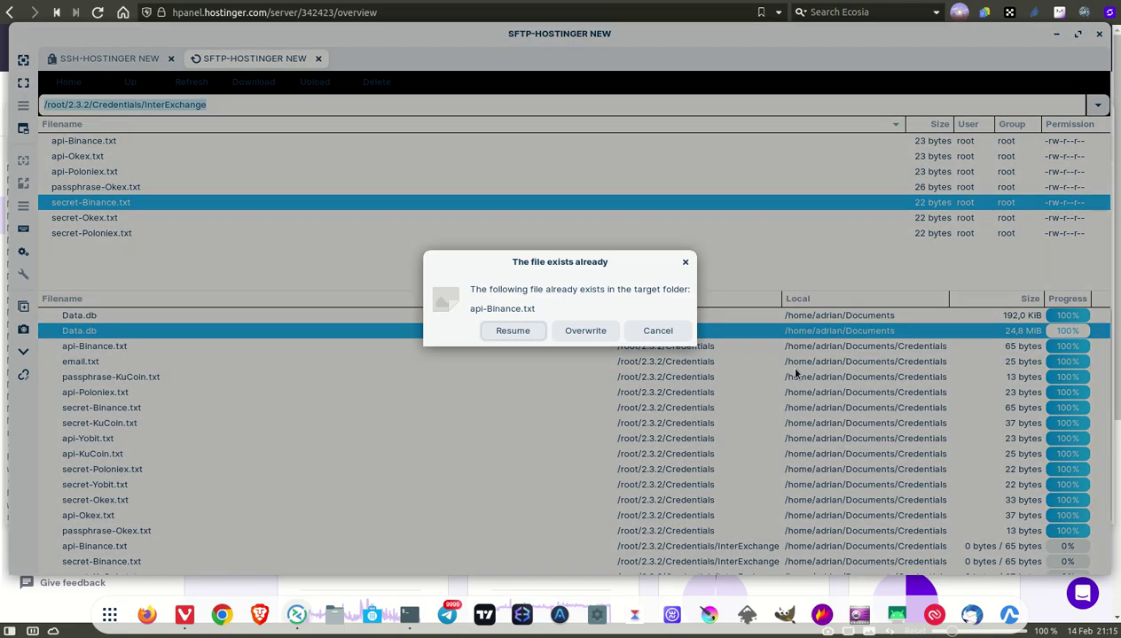
Overwrite the existing Binance and Okex credential files in the InterExchange folder with the uploaded versions.
left_click(593, 330)
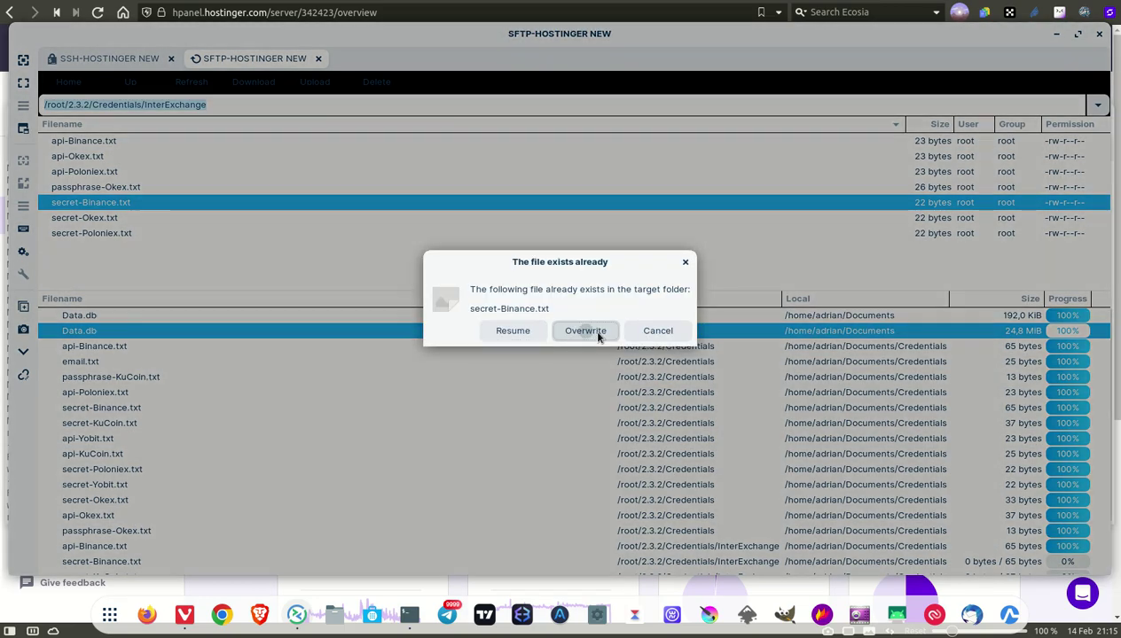
left_click(585, 330)
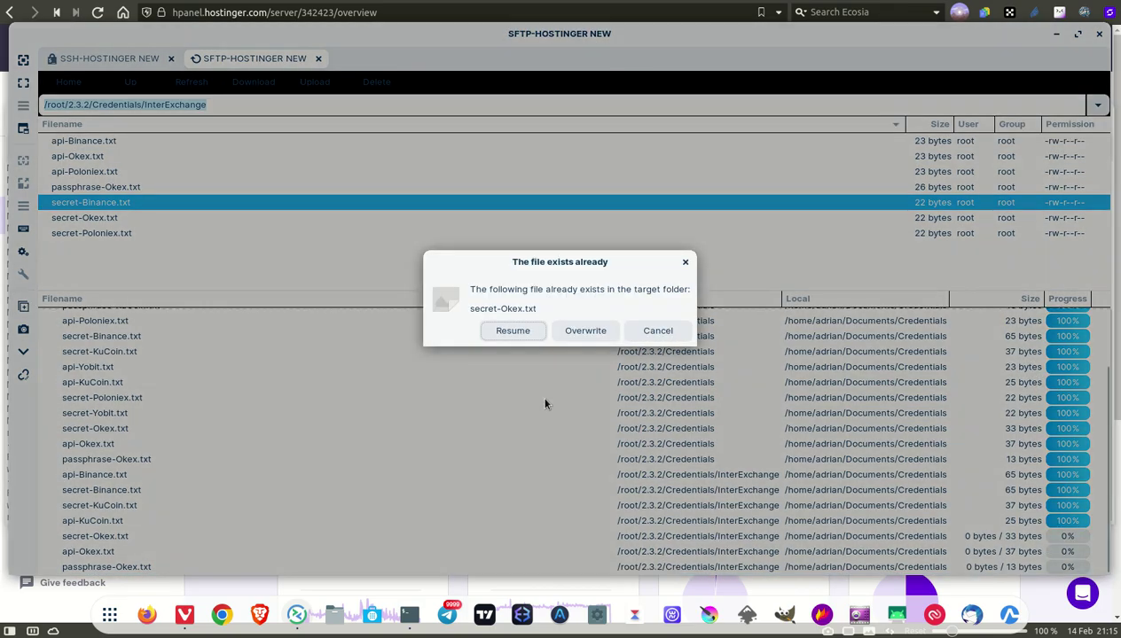
left_click(585, 331)
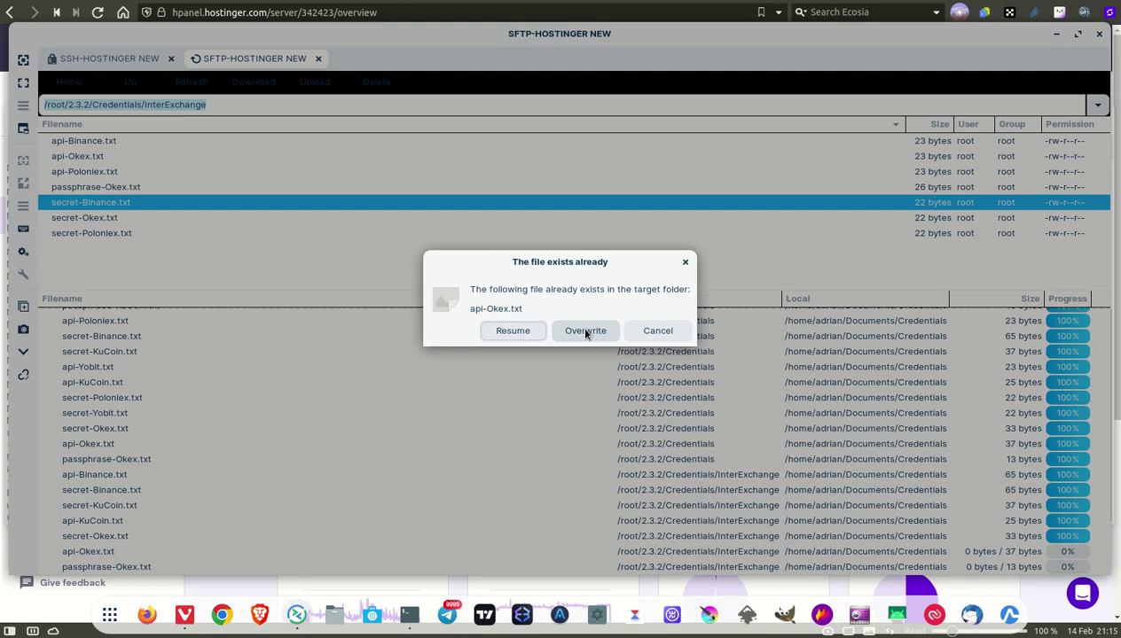
left_click(585, 331)
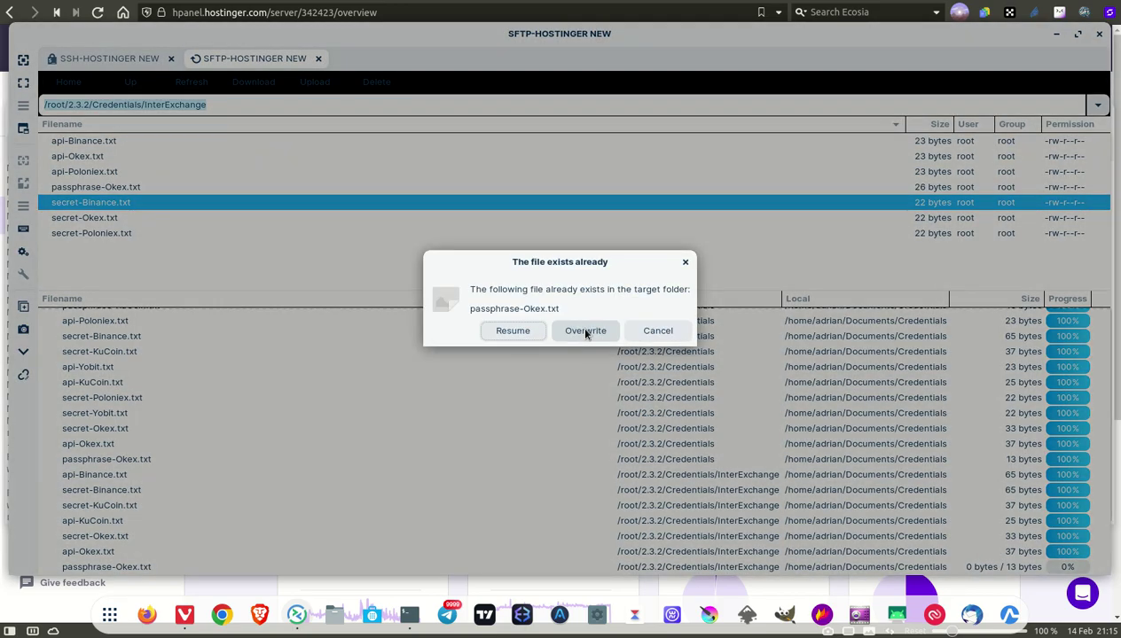
left_click(585, 330)
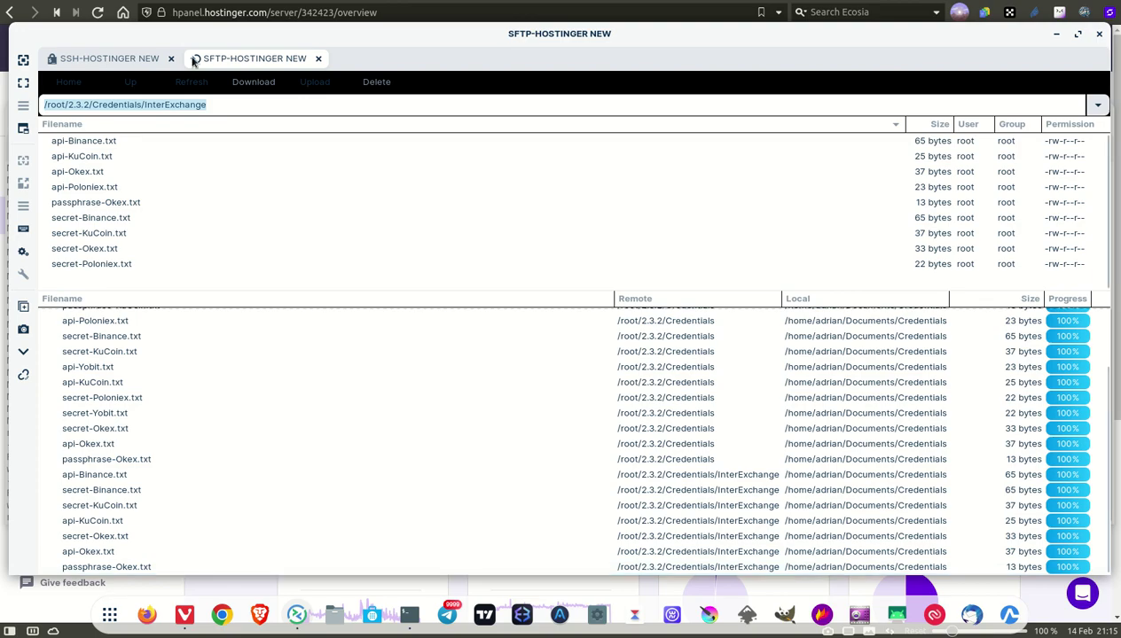
Return to the SSH terminal session and highlight the version number in the ARBI startup banner.
left_click(112, 60)
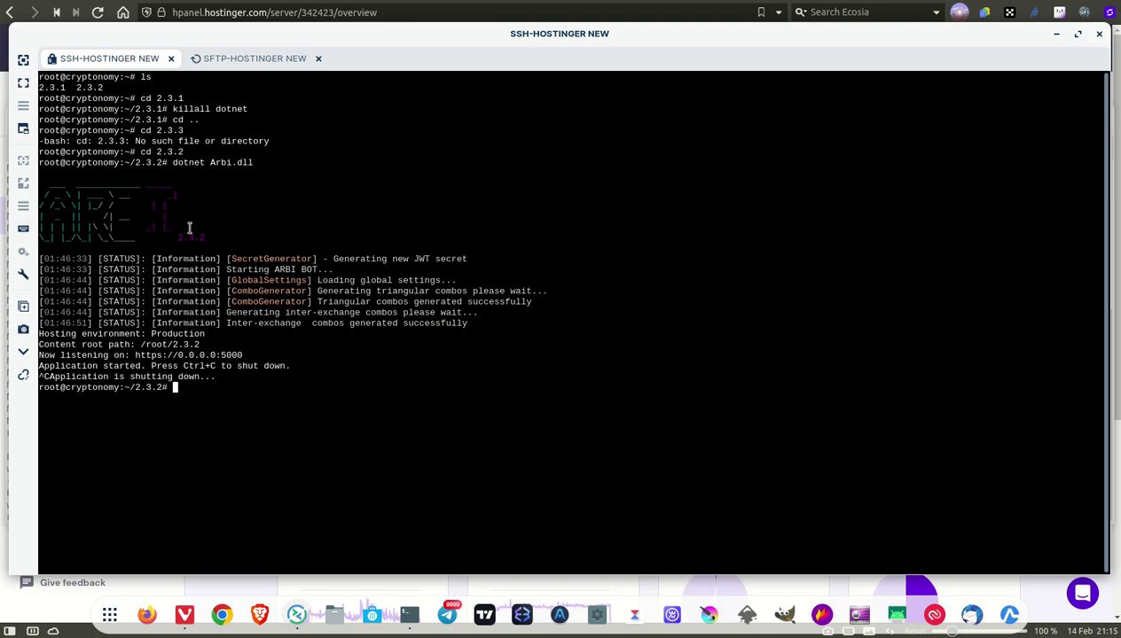
left_click_drag(204, 232, 164, 232)
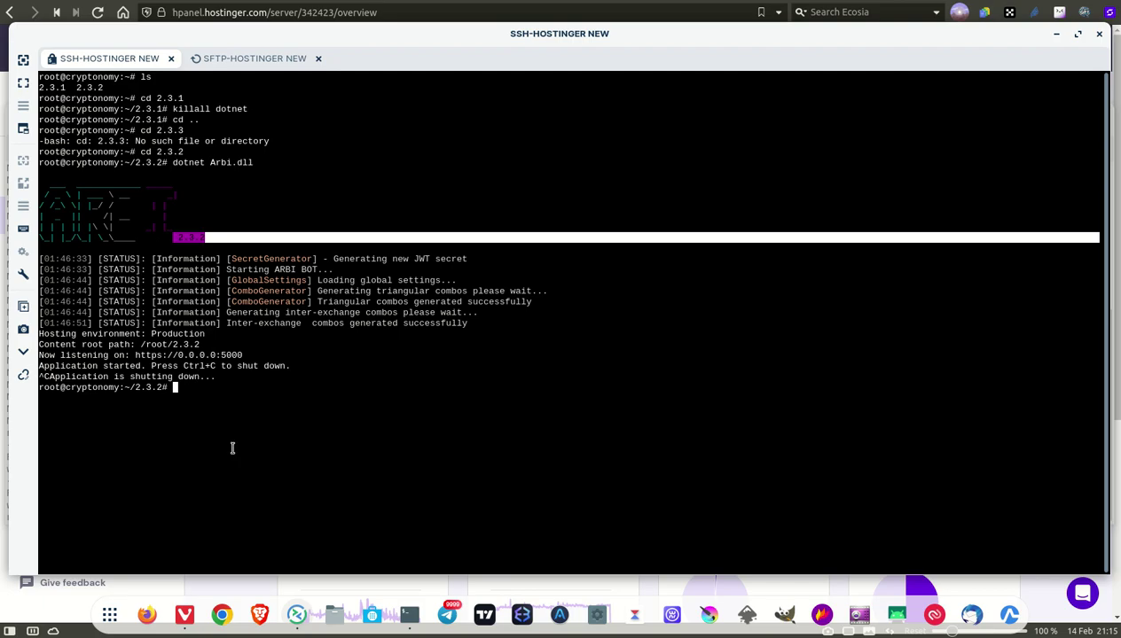
Recall the dotnet Arbi.dll command without running it, then inspect Data.db in the remote Credentials folder and the transfer list of the SFTP session.
key("Up")
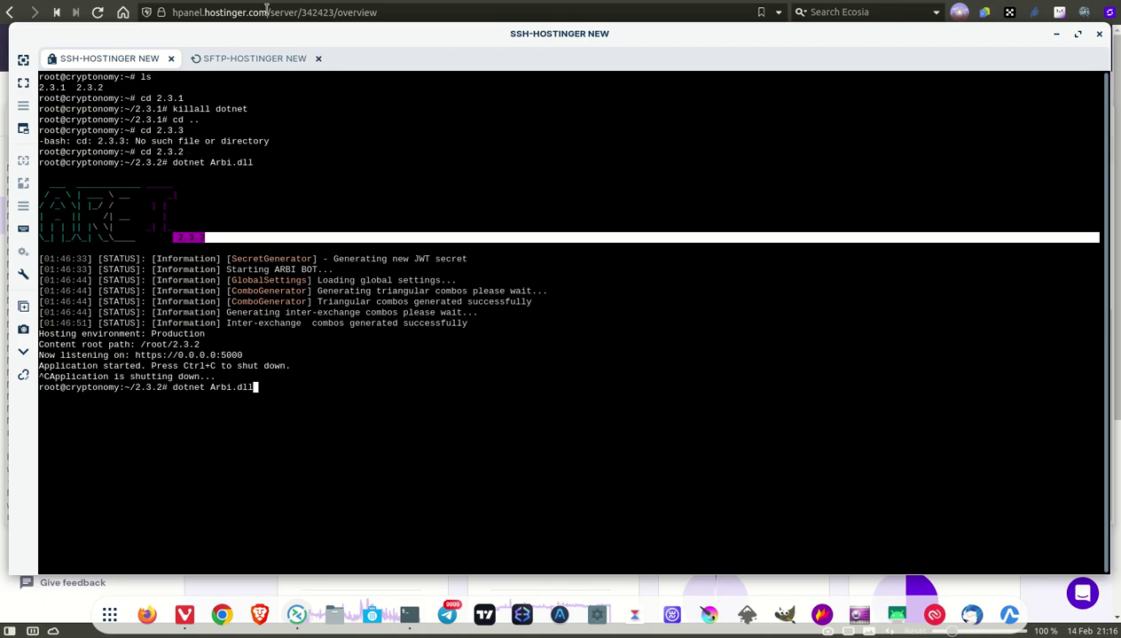
left_click(257, 60)
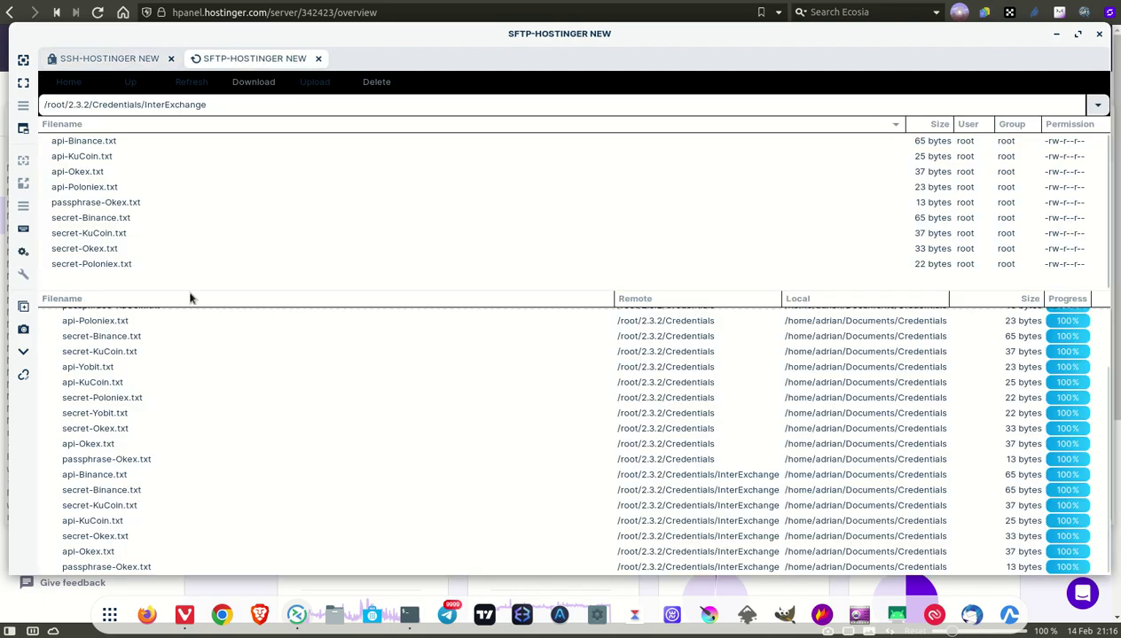
left_click(140, 86)
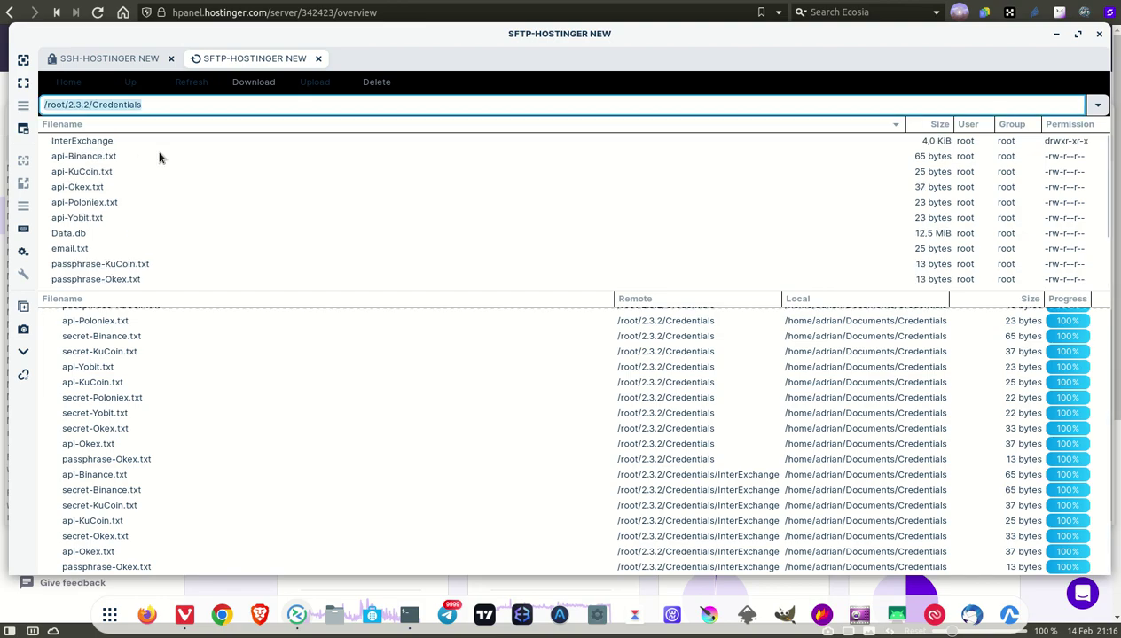
left_click(86, 232)
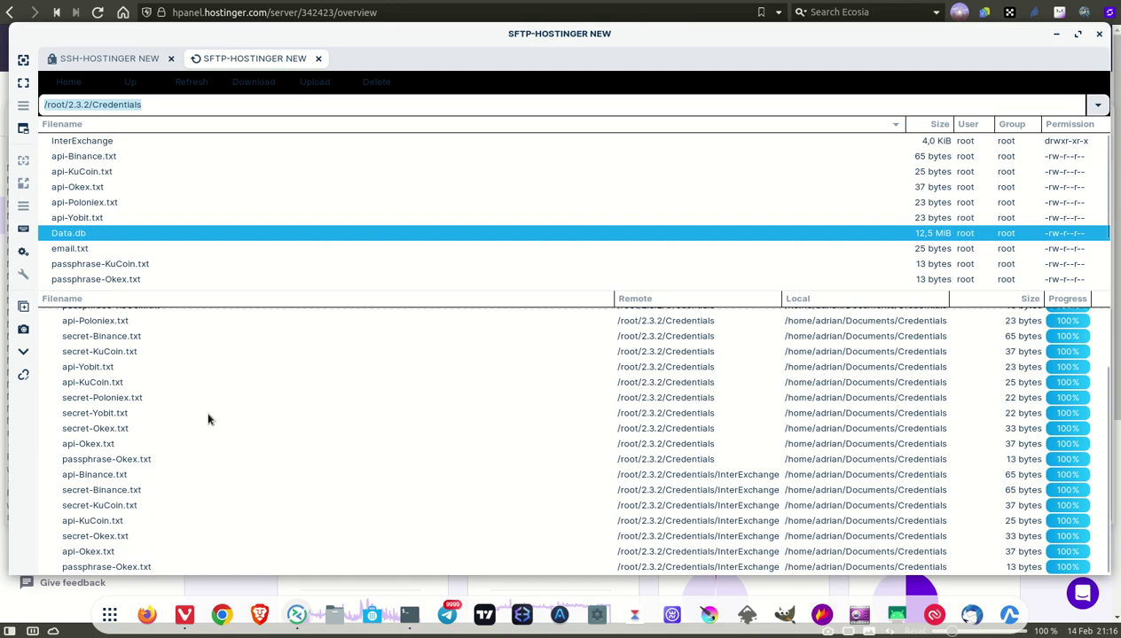
scroll(208, 419, "up", 2)
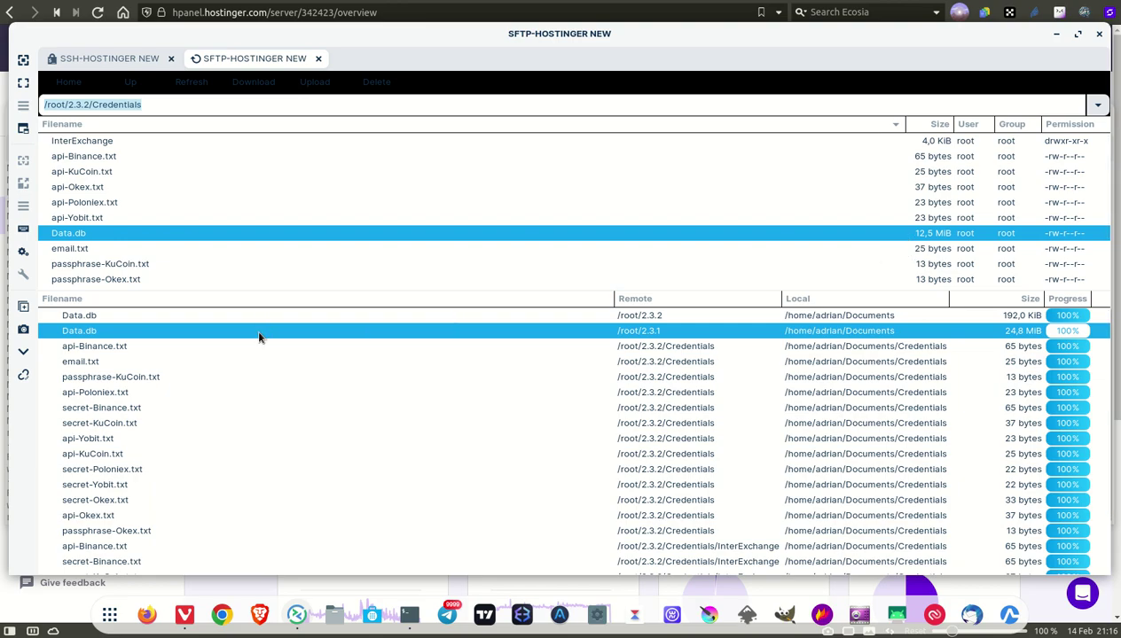
Upload the local Data.db from Documents into /root/2.3.2/Credentials, overwriting the existing file.
right_click(264, 202)
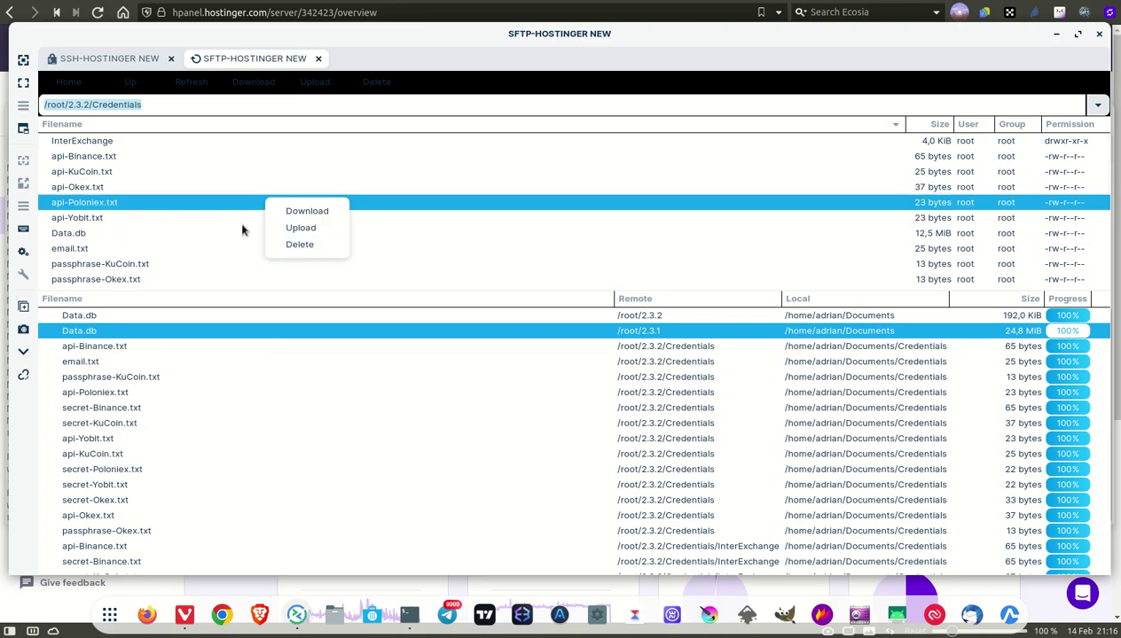
left_click(293, 227)
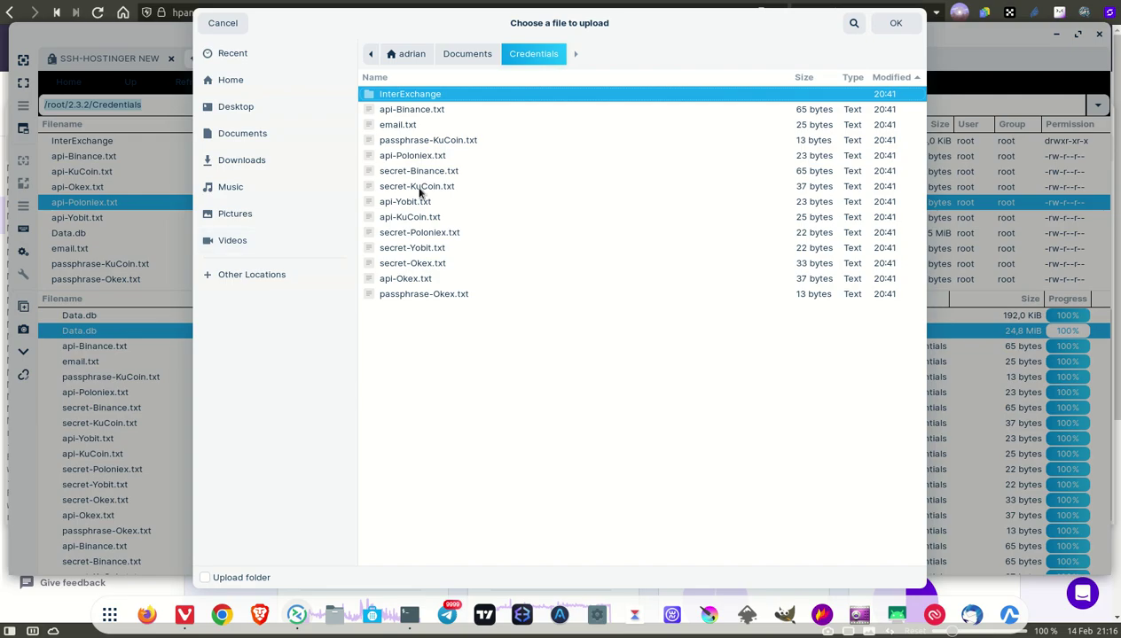
left_click(467, 57)
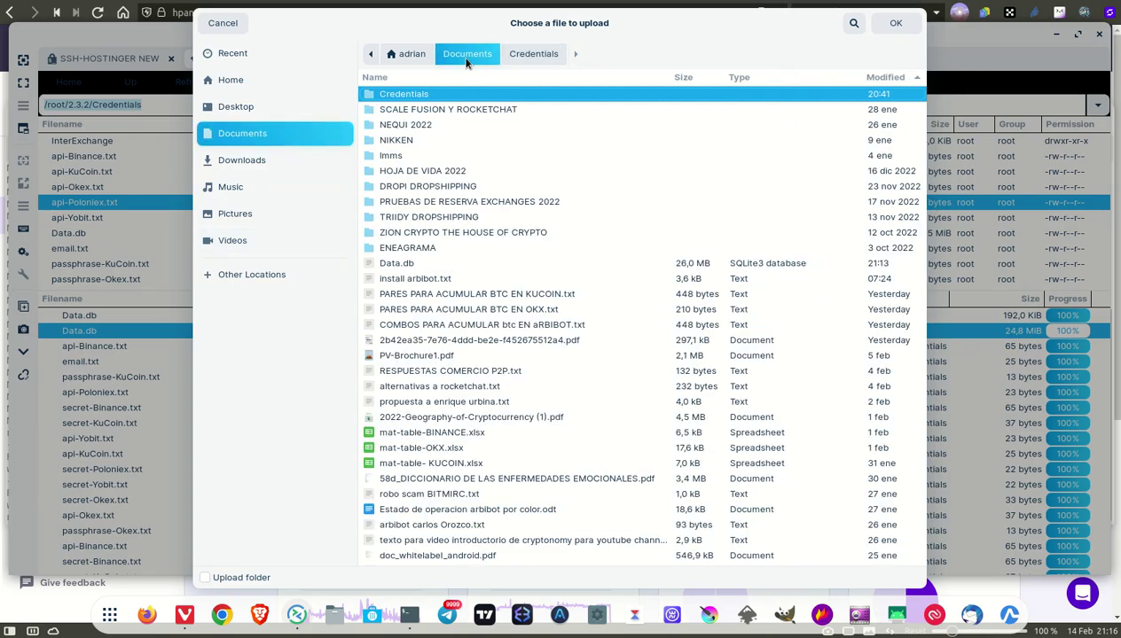
left_click(398, 261)
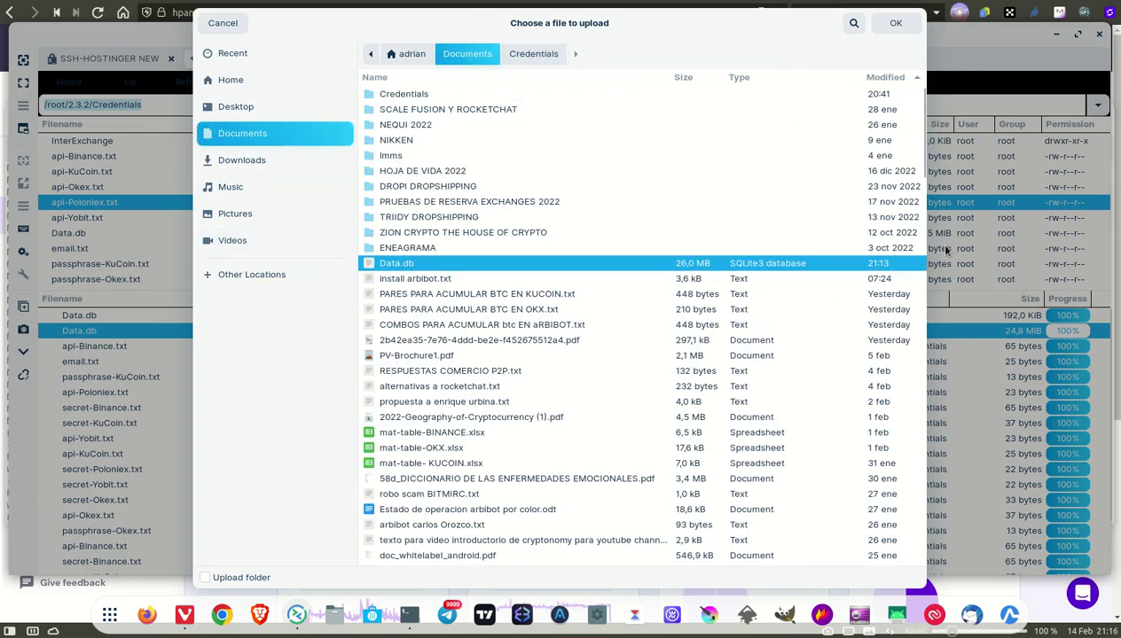
left_click(896, 25)
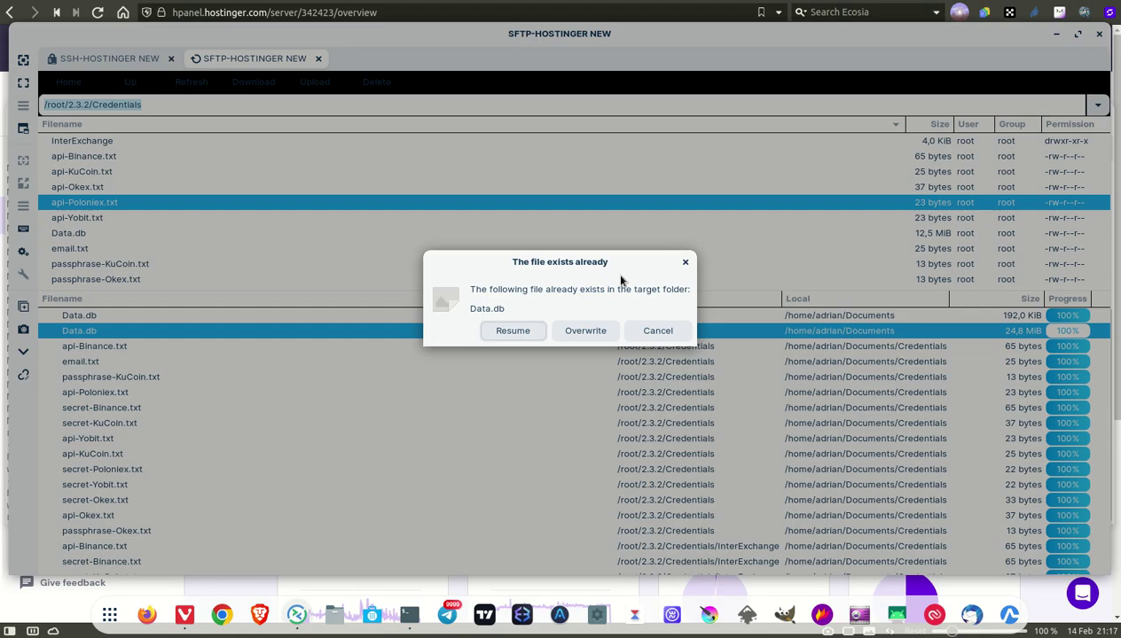
left_click(584, 331)
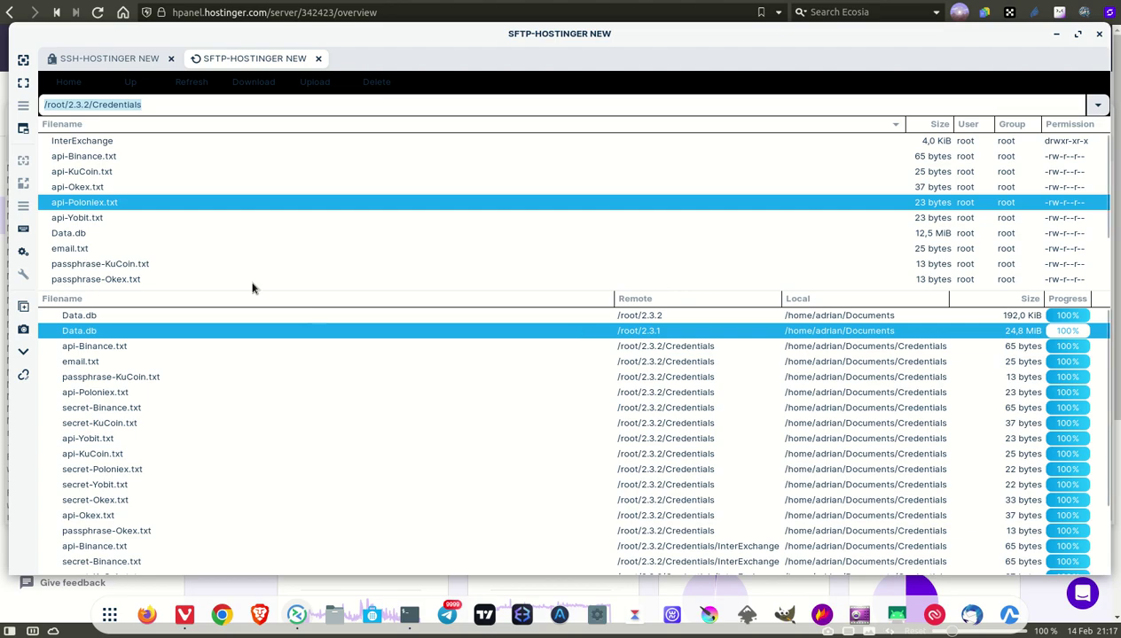
Go up to the remote /root/2.3.2 folder and locate its Data.db file.
left_click(130, 83)
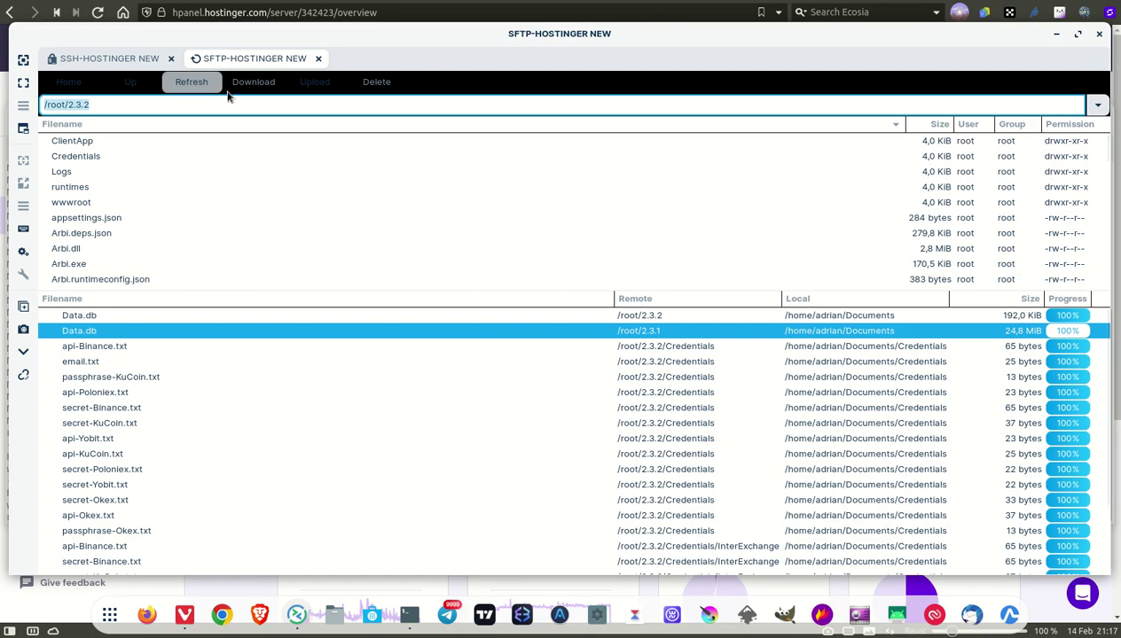
left_click(102, 105)
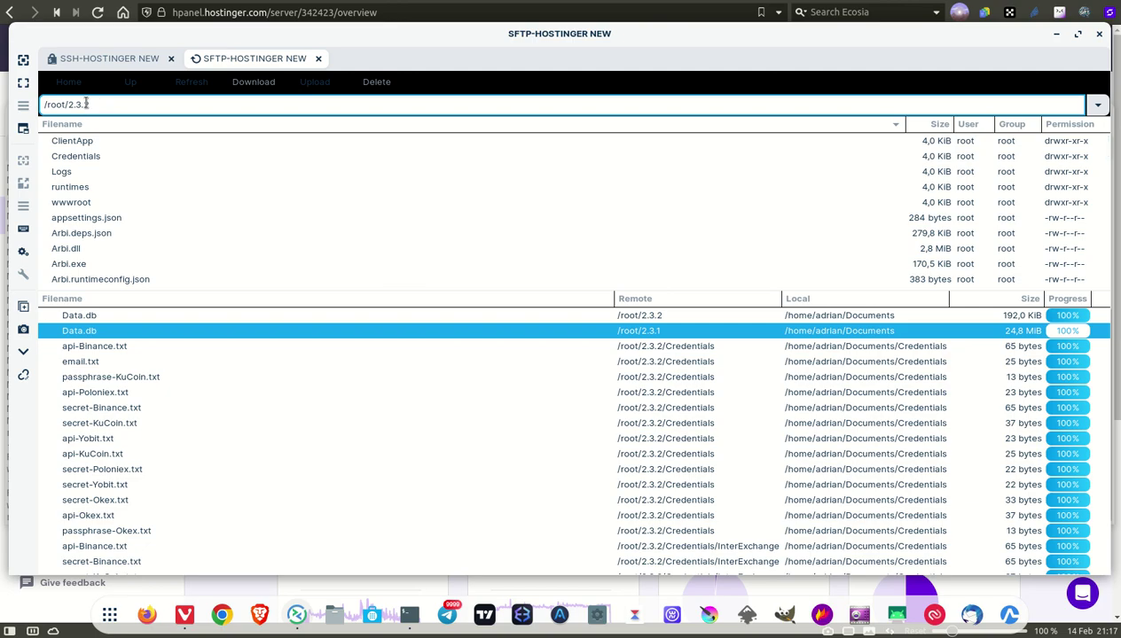
left_click_drag(92, 105, 68, 104)
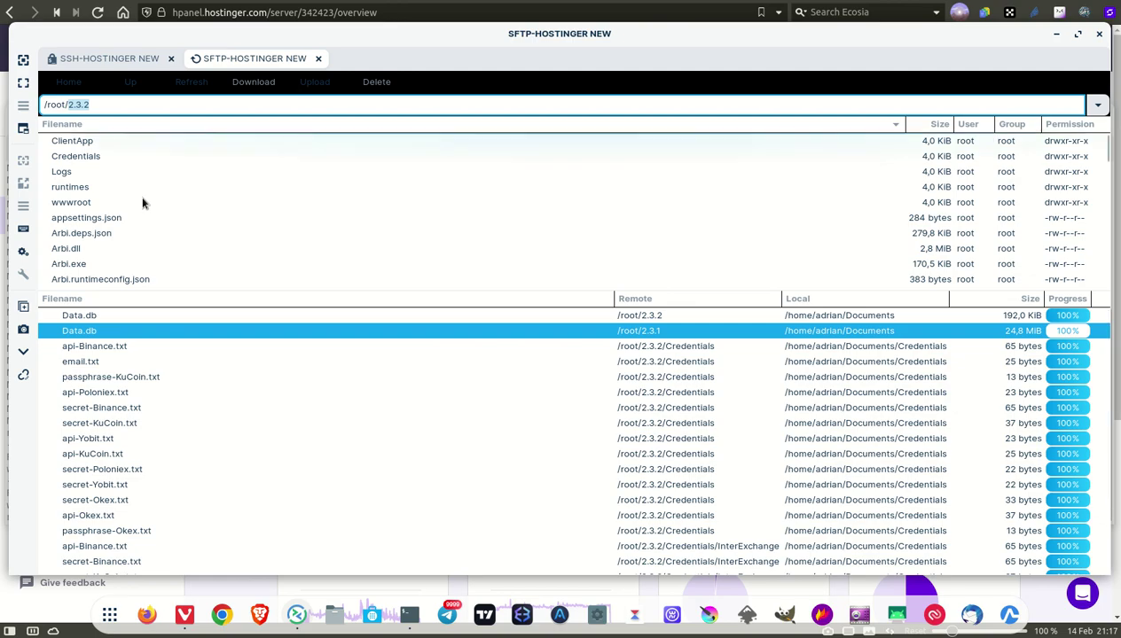
scroll(141, 205, "down", 5)
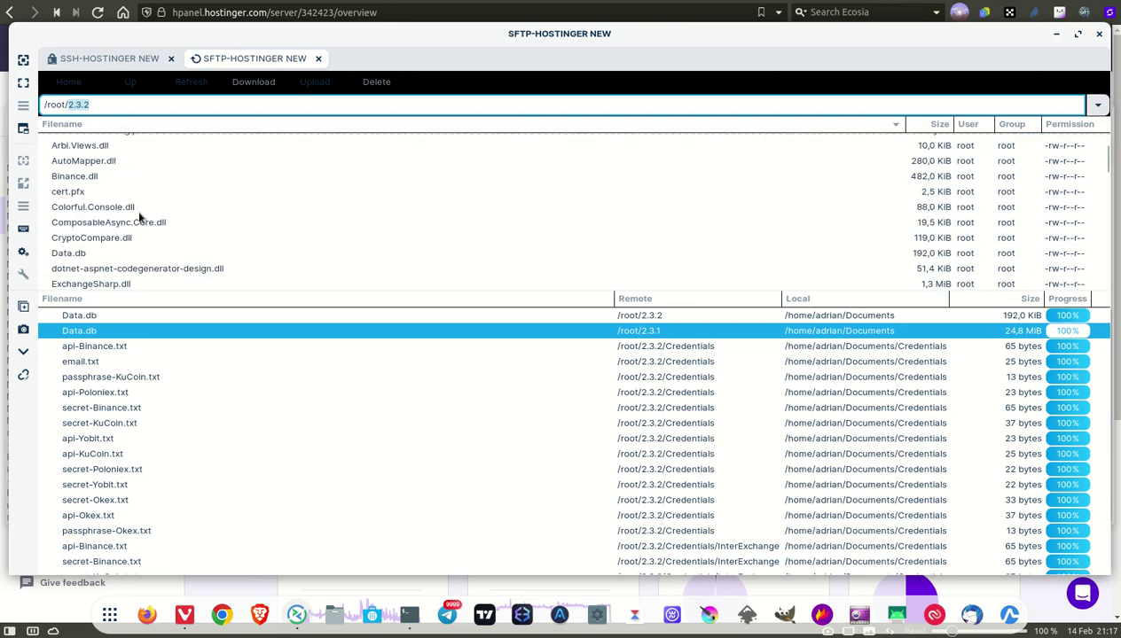
left_click(68, 254)
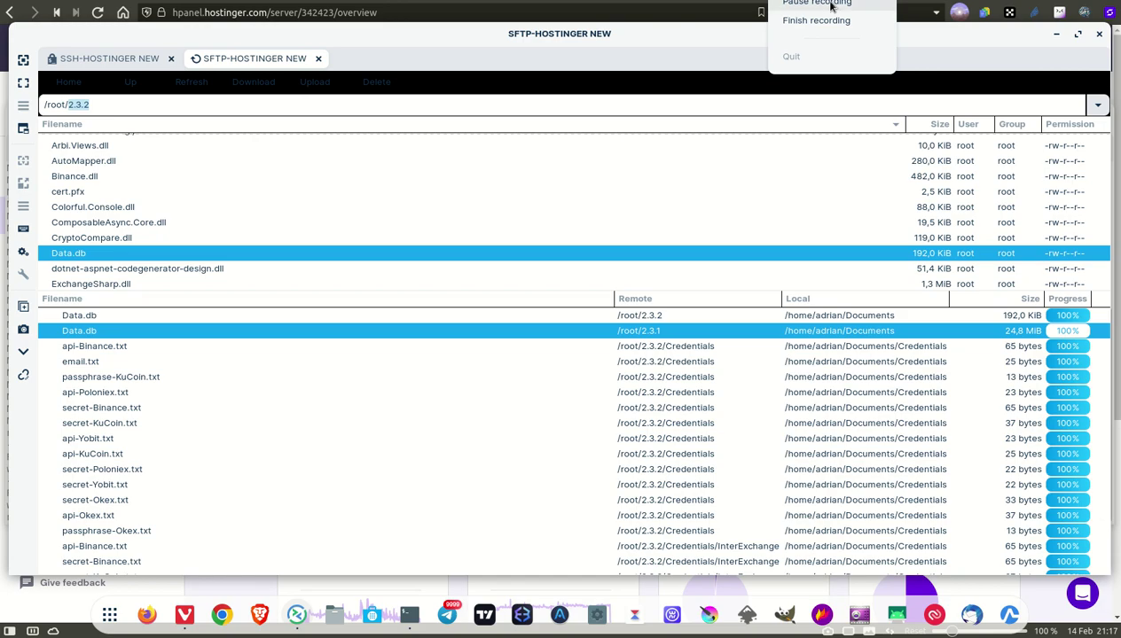
left_click(824, 4)
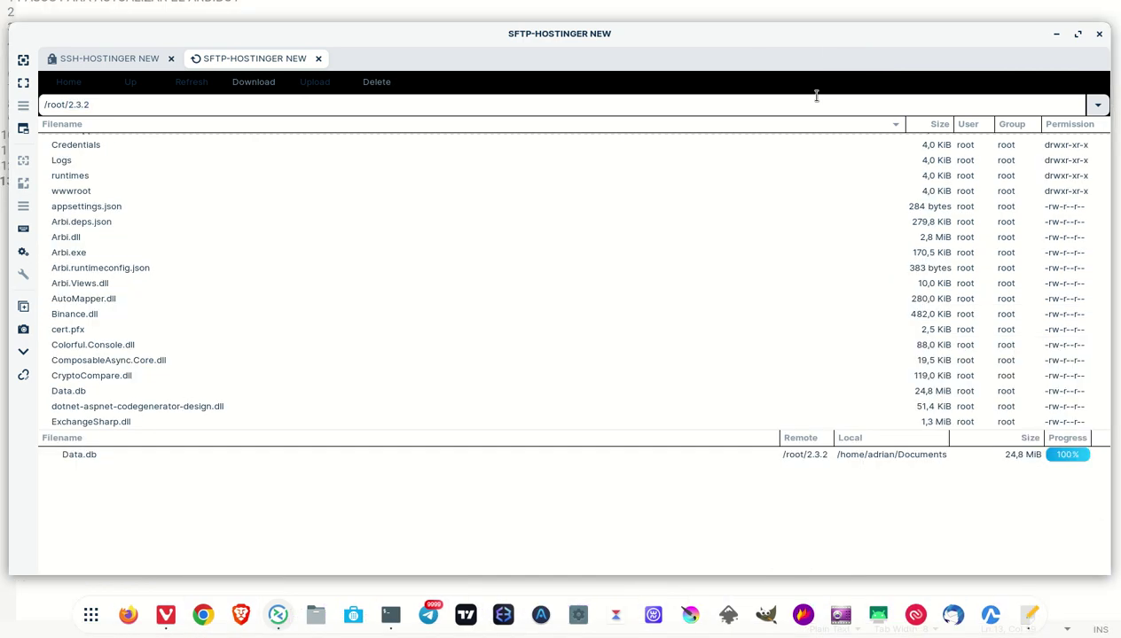
Switch to the text editor and review the update checklist items on stopping Arbibot, backing up Data.db and Credentials, and unzipping the new version.
key("alt+Tab")
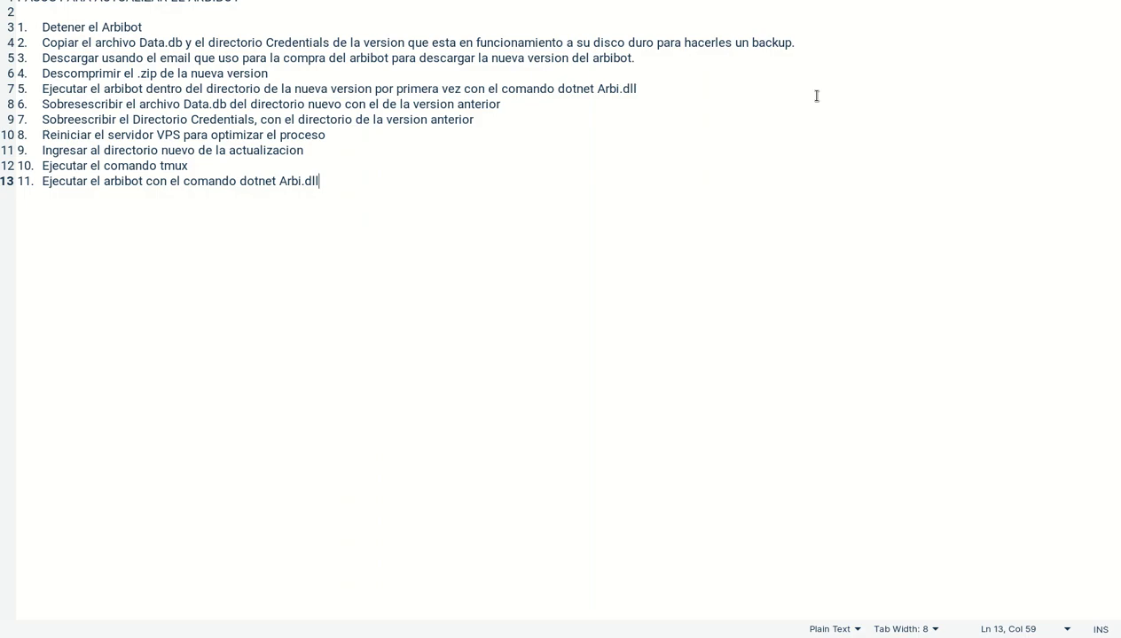
left_click_drag(142, 27, 42, 26)
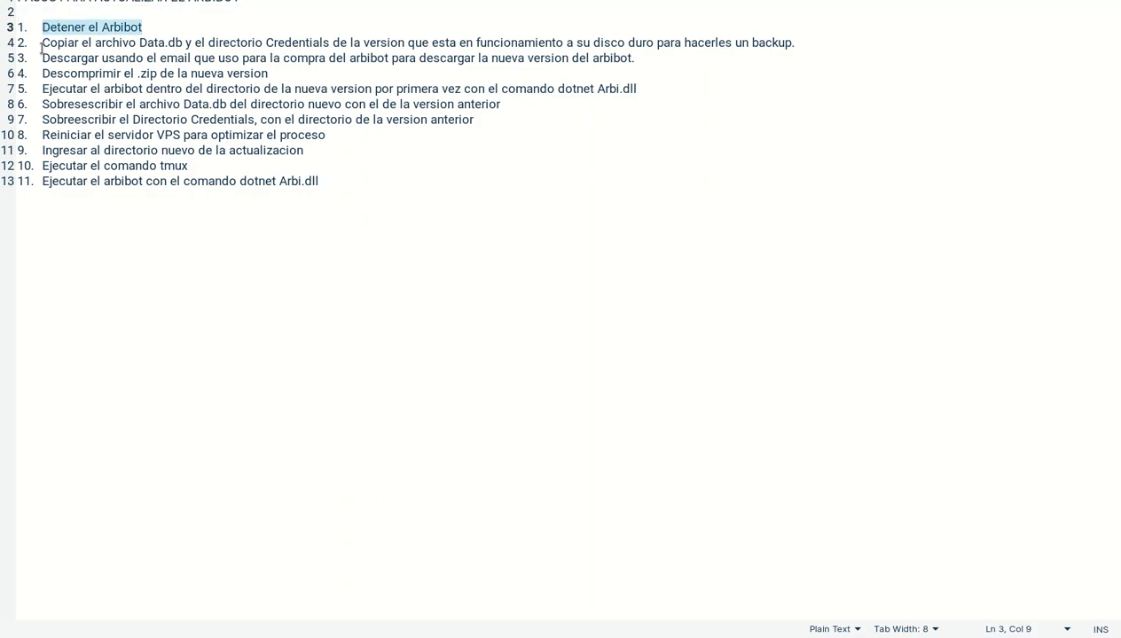
left_click(41, 48)
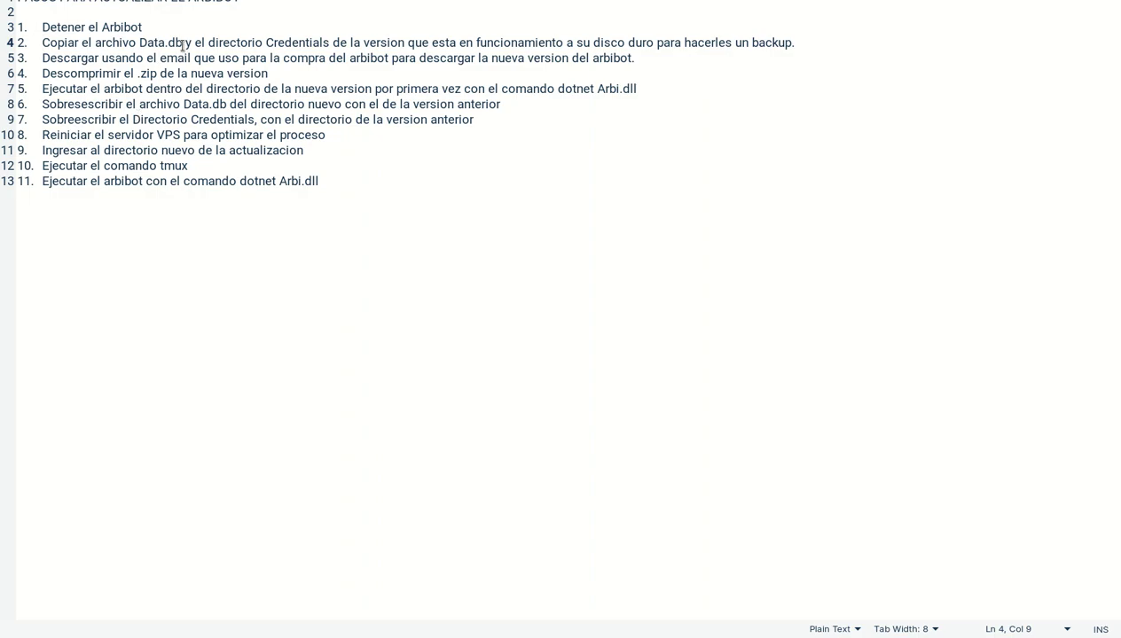
left_click_drag(183, 44, 137, 34)
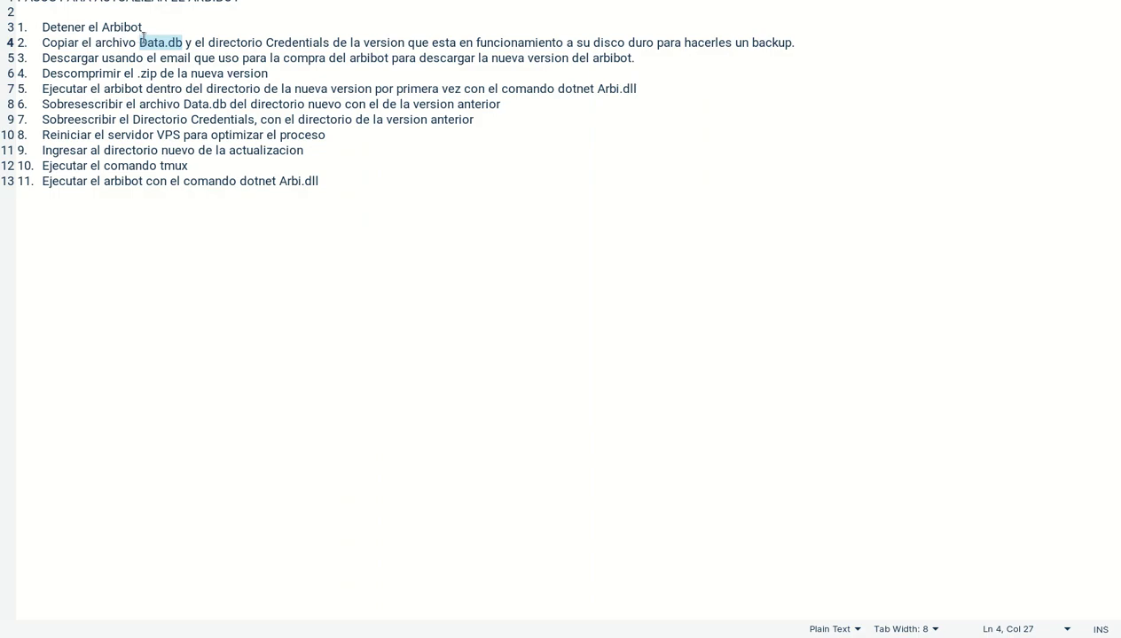
left_click(207, 41)
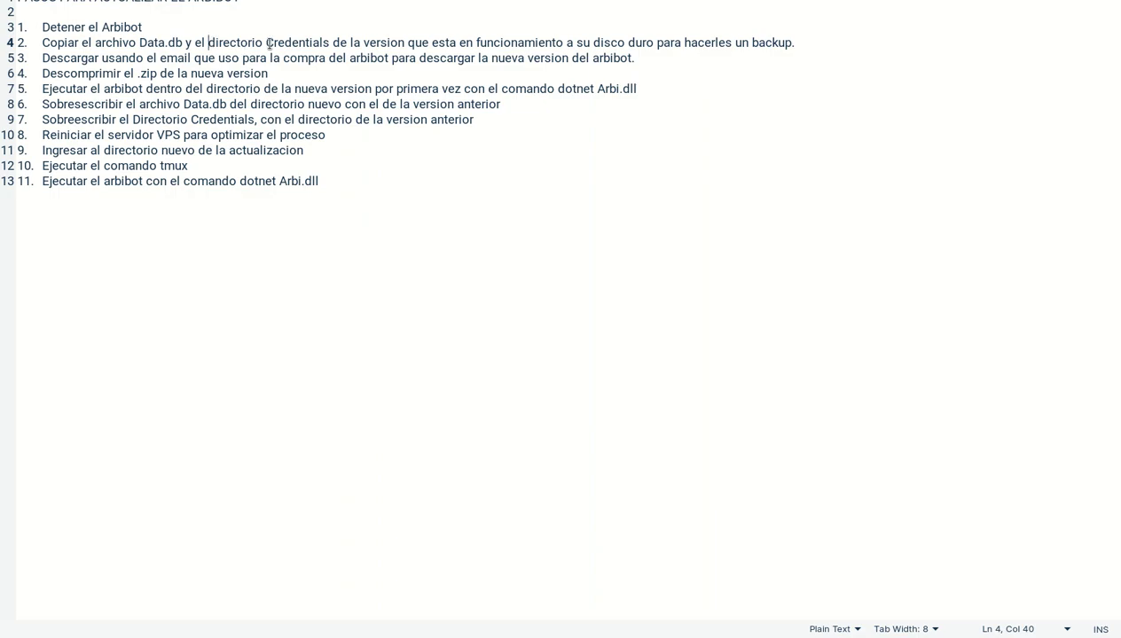
left_click_drag(266, 43, 327, 48)
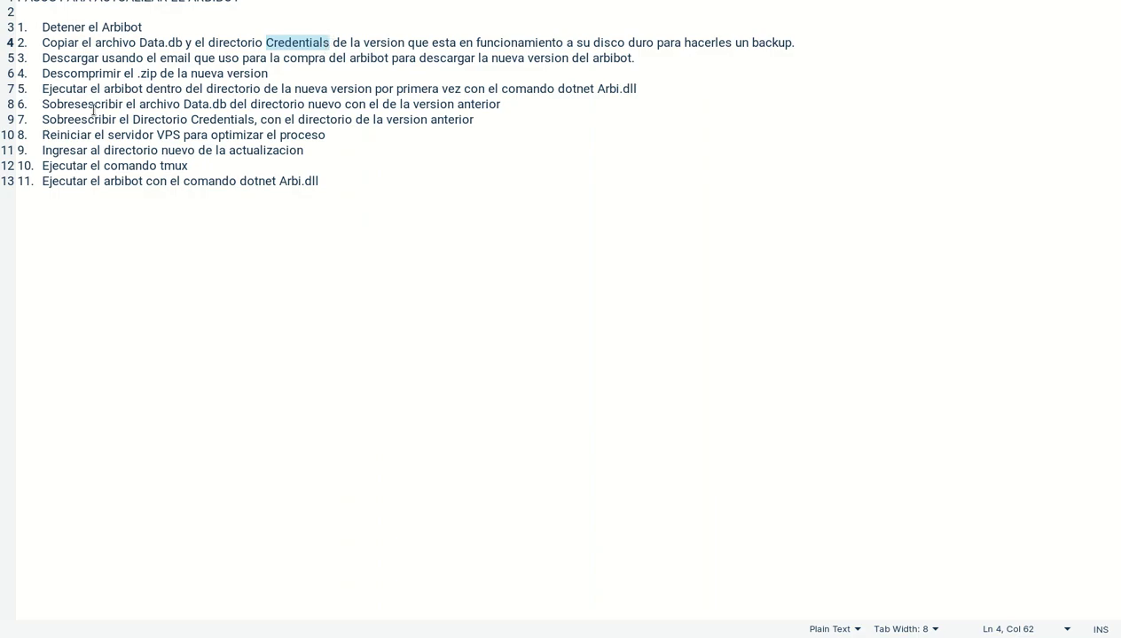
left_click(87, 71)
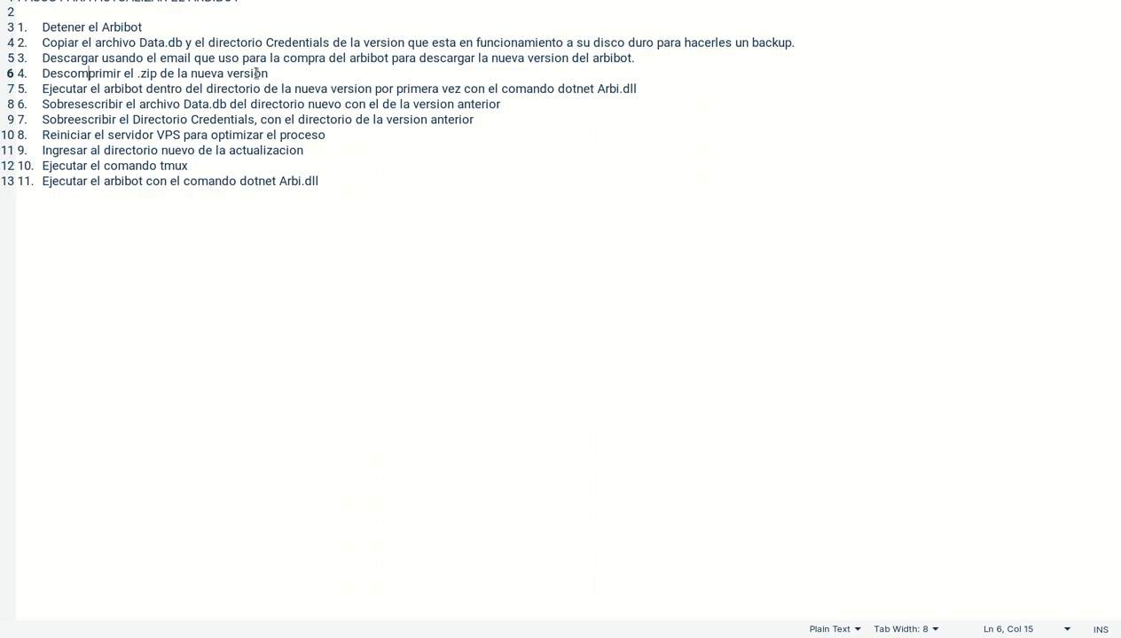
left_click_drag(269, 74, 36, 76)
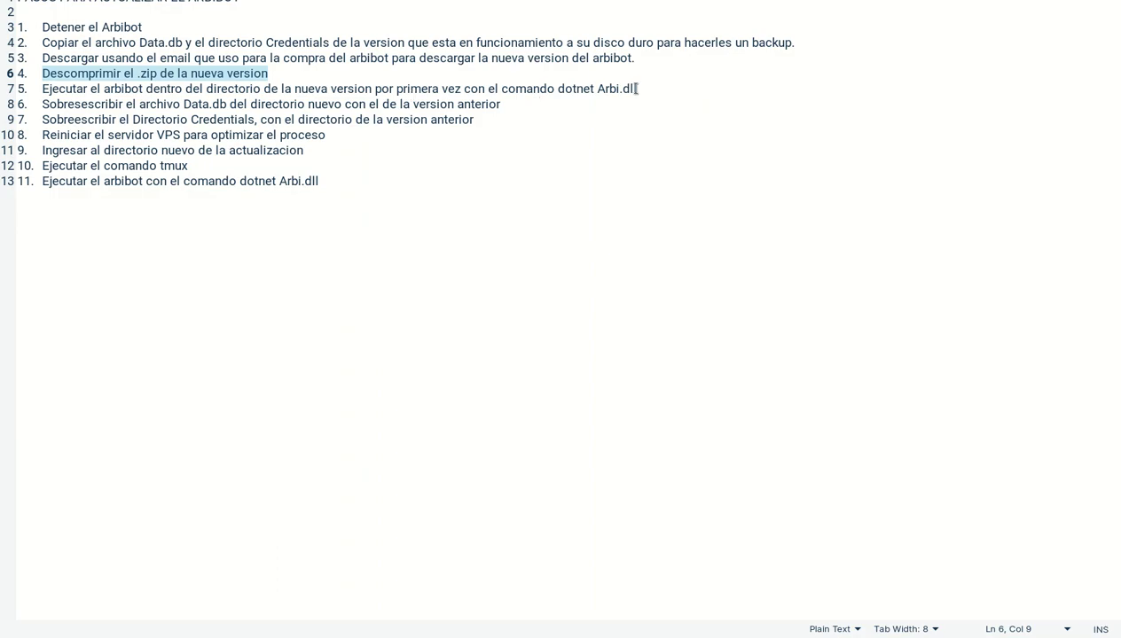
Review the remaining checklist items, highlighting the first dotnet Arbi.dll run, the Data.db and Credentials overwrites, the tmux command and the final launch.
left_click_drag(635, 88, 559, 90)
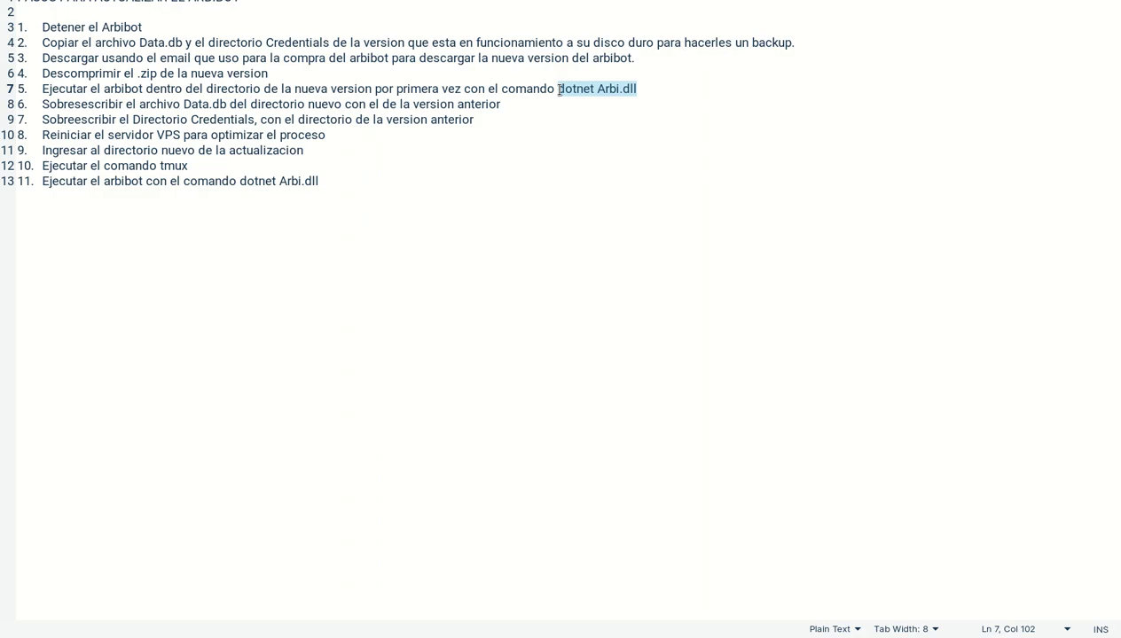
left_click(184, 103)
left_click_drag(183, 103, 224, 100)
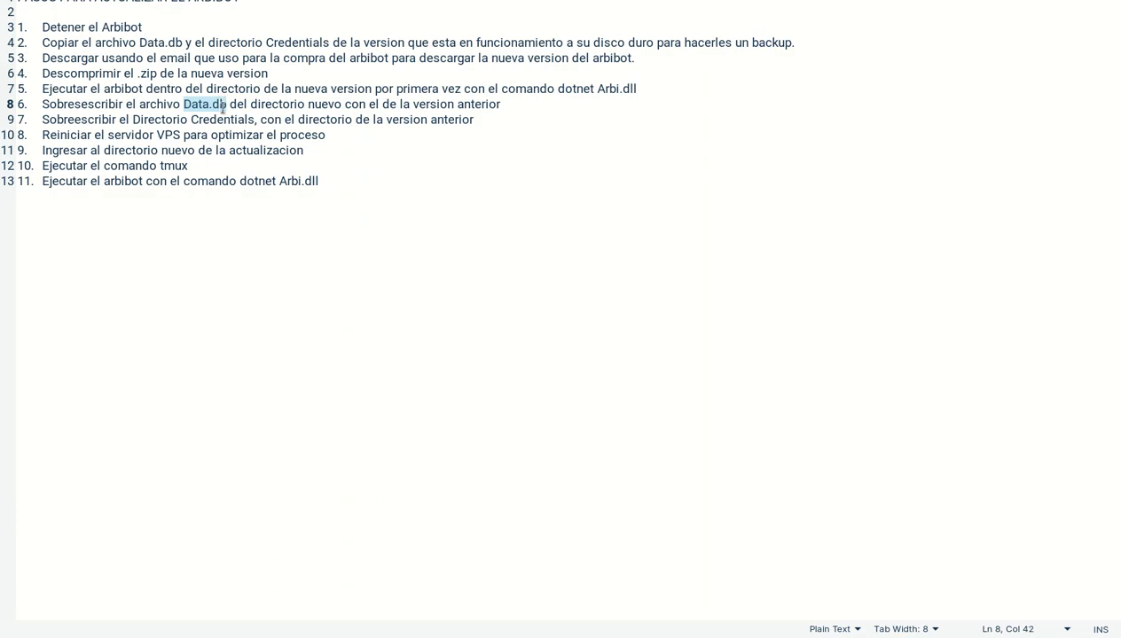
left_click_drag(191, 119, 254, 120)
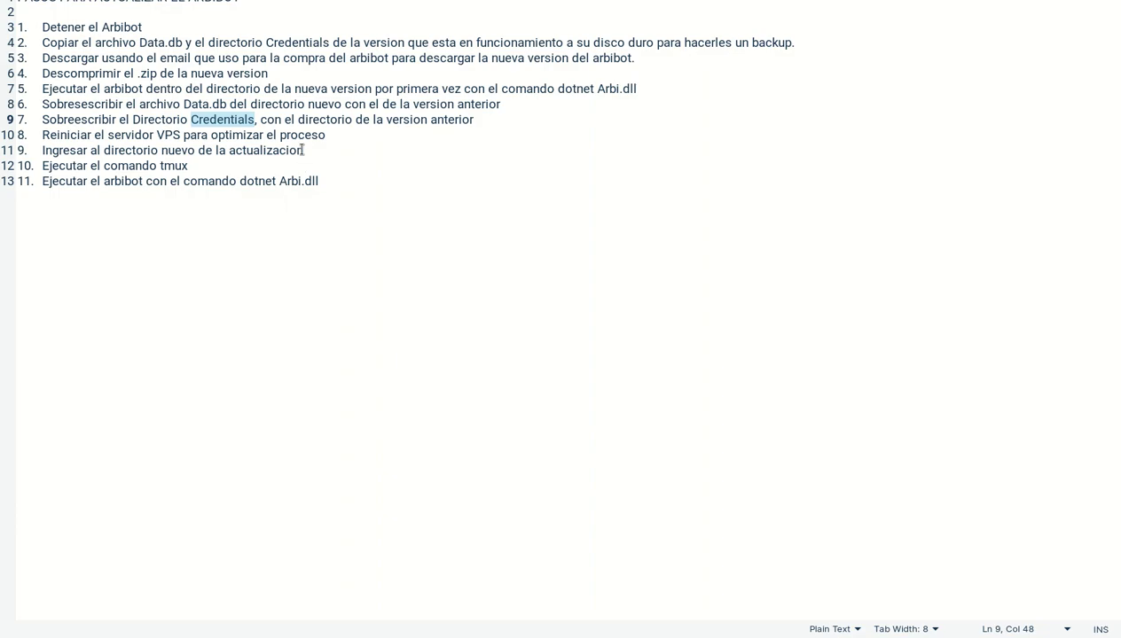
left_click_drag(303, 150, 229, 150)
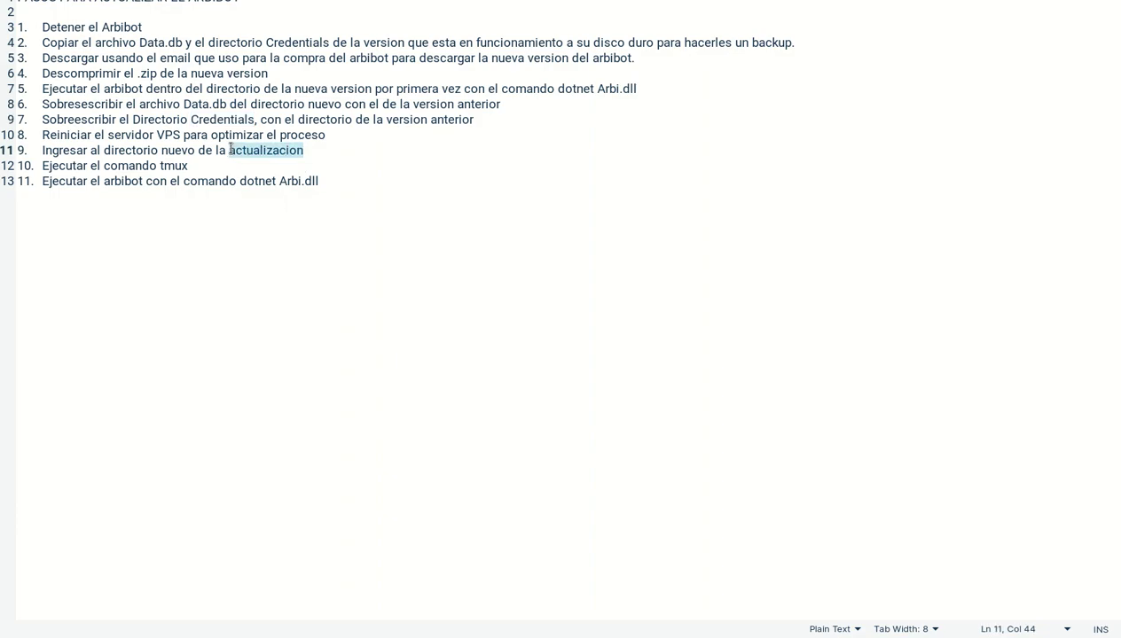
left_click(194, 165)
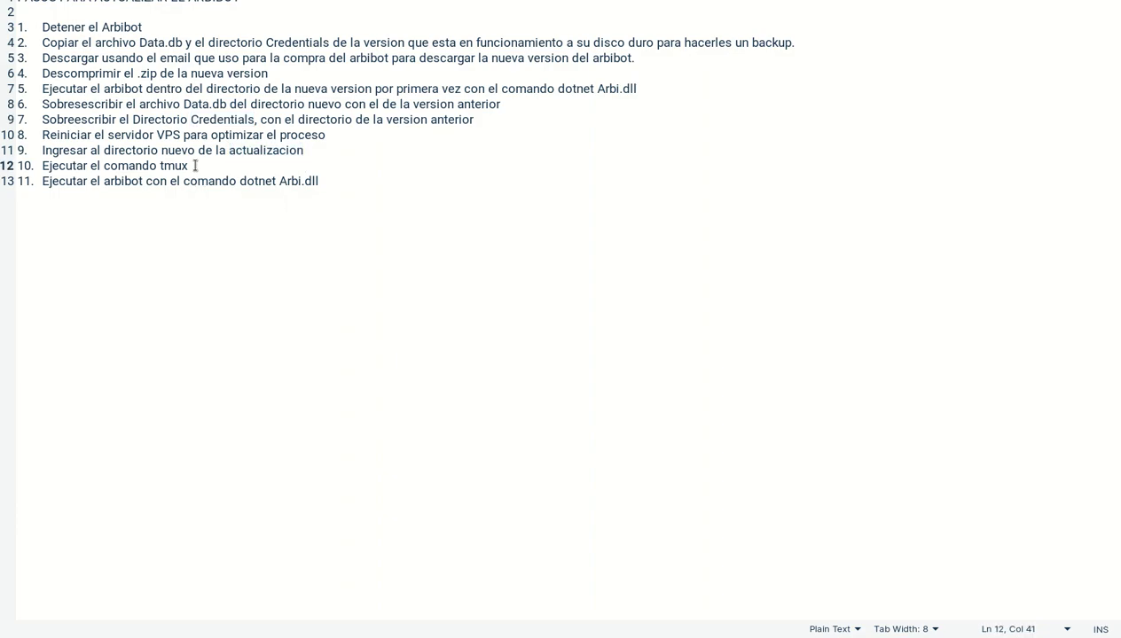
left_click_drag(194, 166, 160, 165)
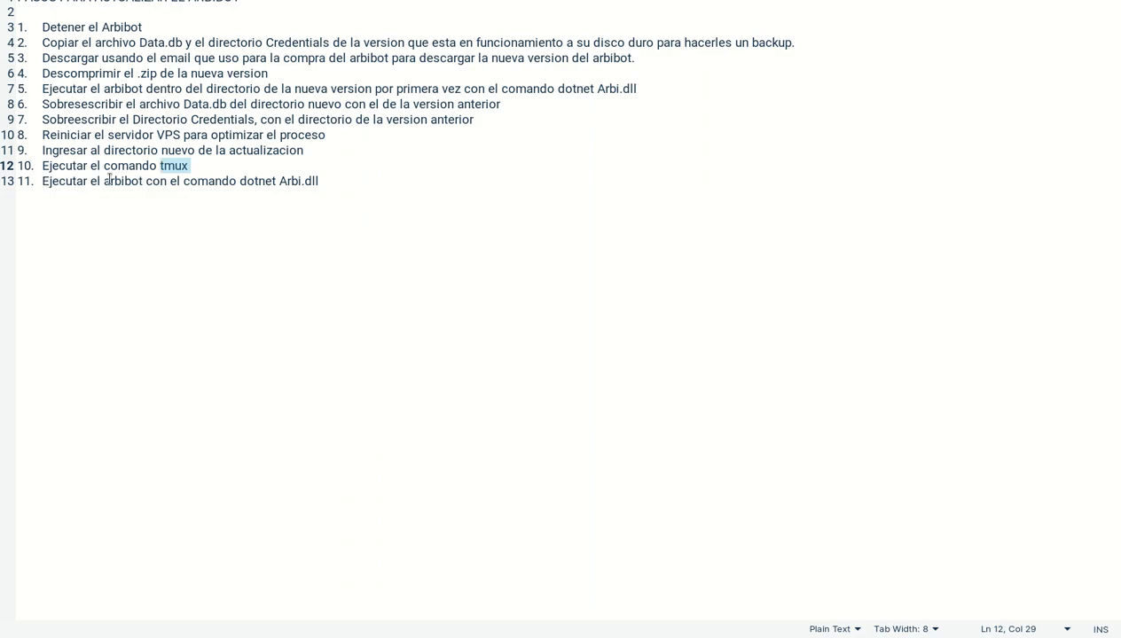
left_click_drag(105, 182, 329, 189)
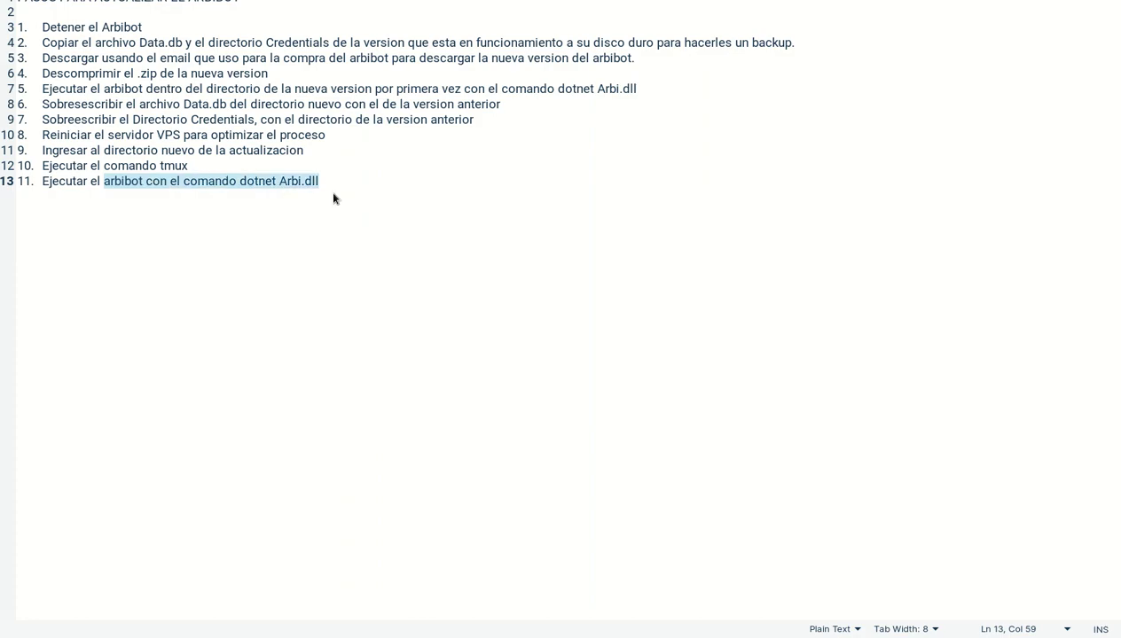
Return to the SFTP session and check the Credentials folder in /root/2.3.2 and the Data.db transfer.
key("alt+Tab")
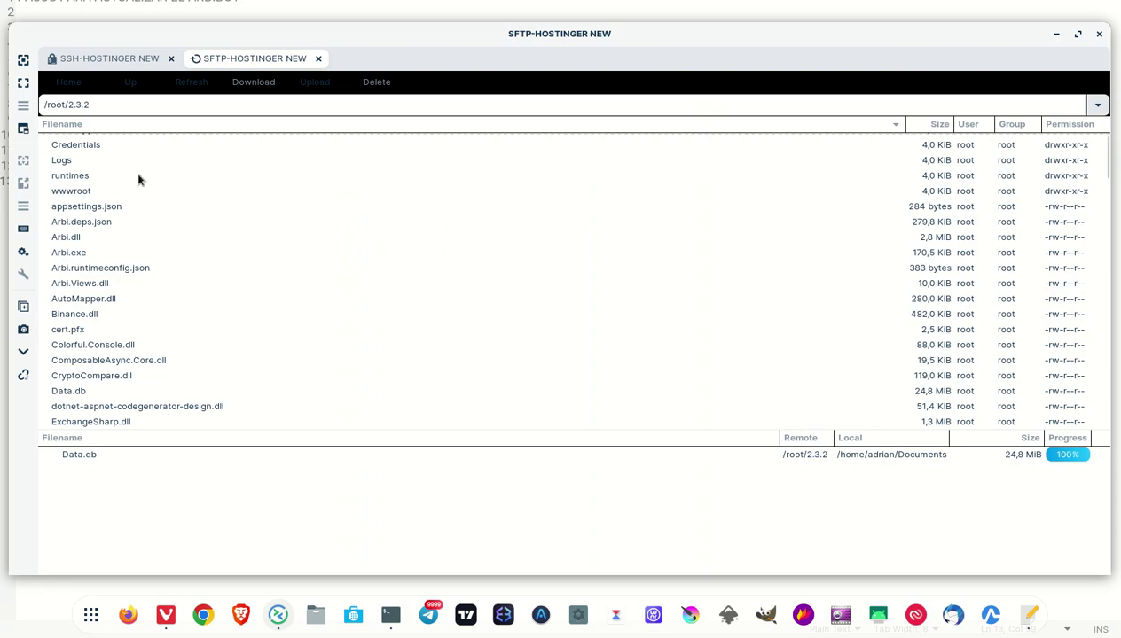
left_click(99, 147)
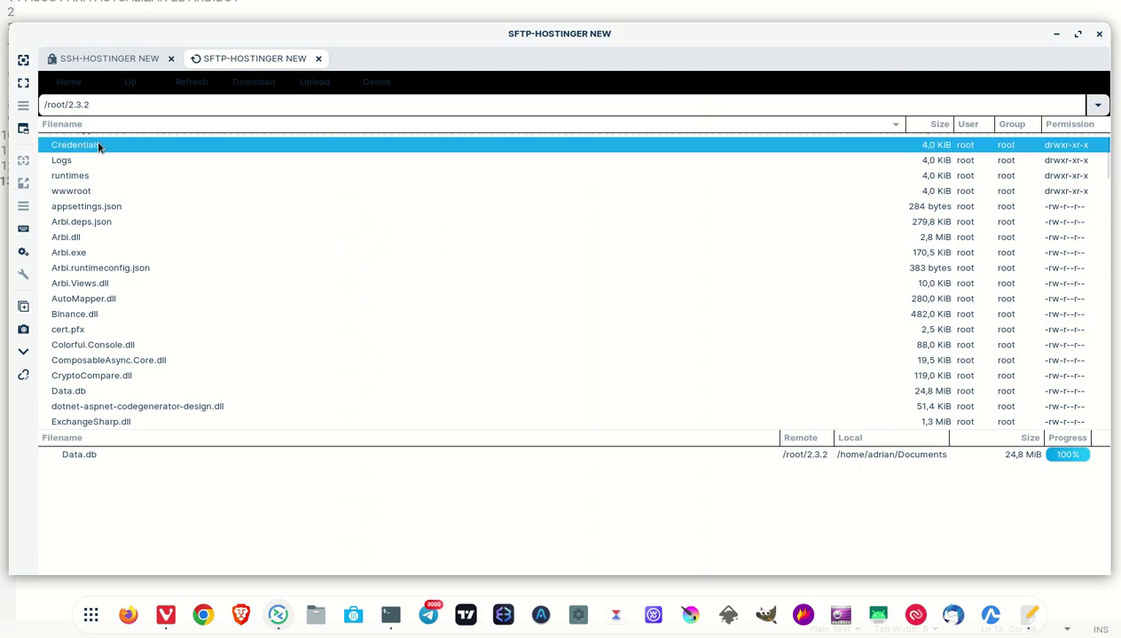
left_click(89, 456)
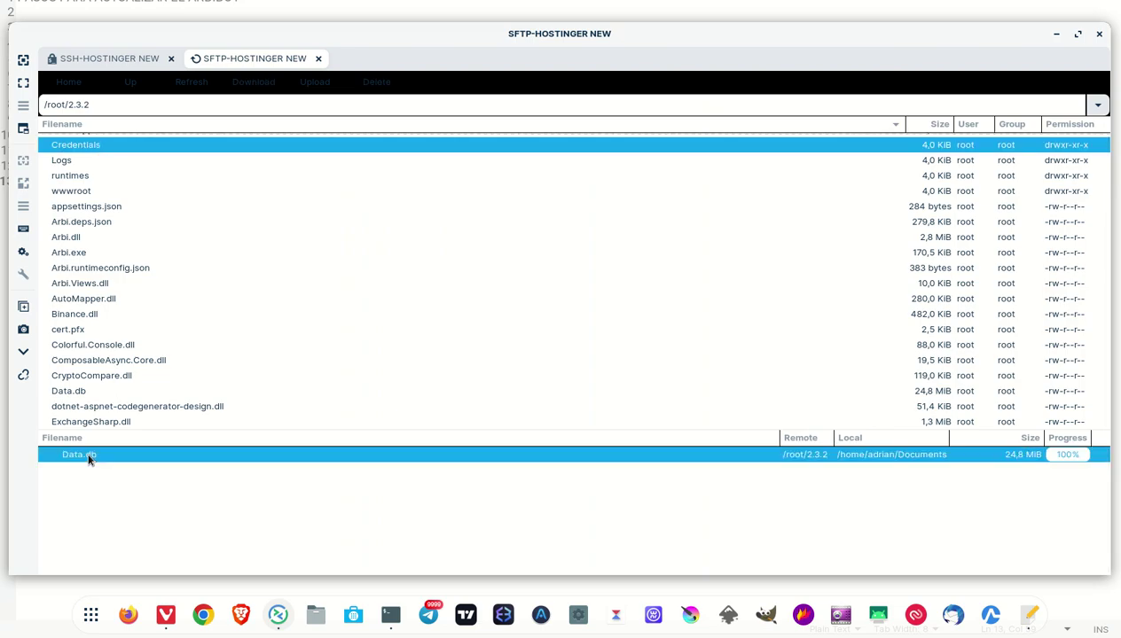
In the SSH session at ~/2.3.2, start tmux and launch the bot with dotnet Arbi.dll.
left_click(133, 59)
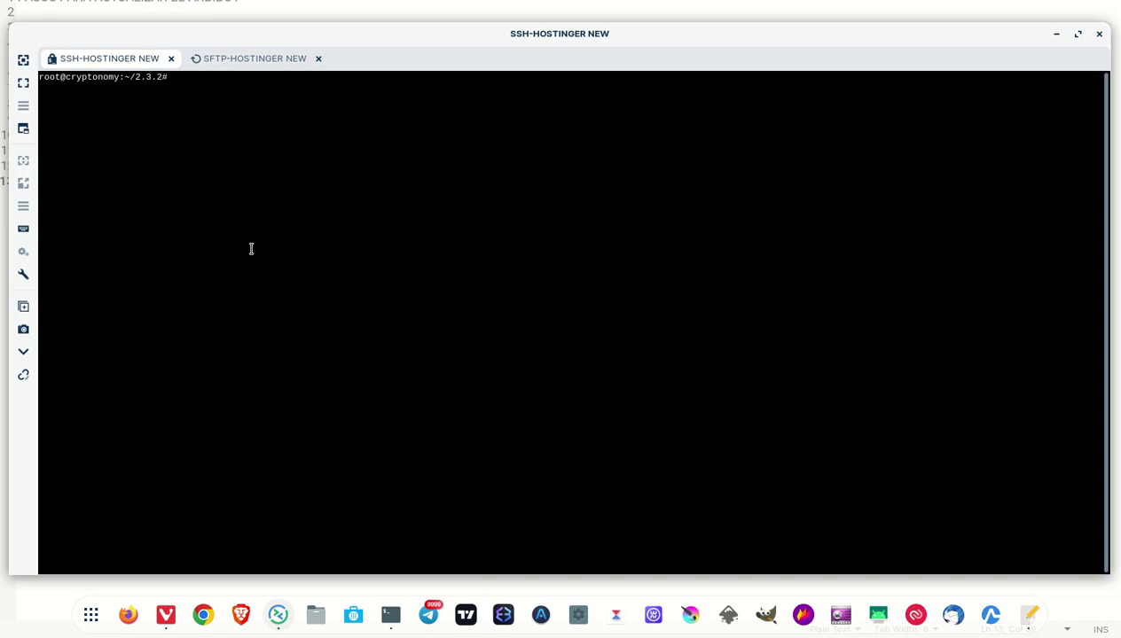
type("tmux")
key("Return")
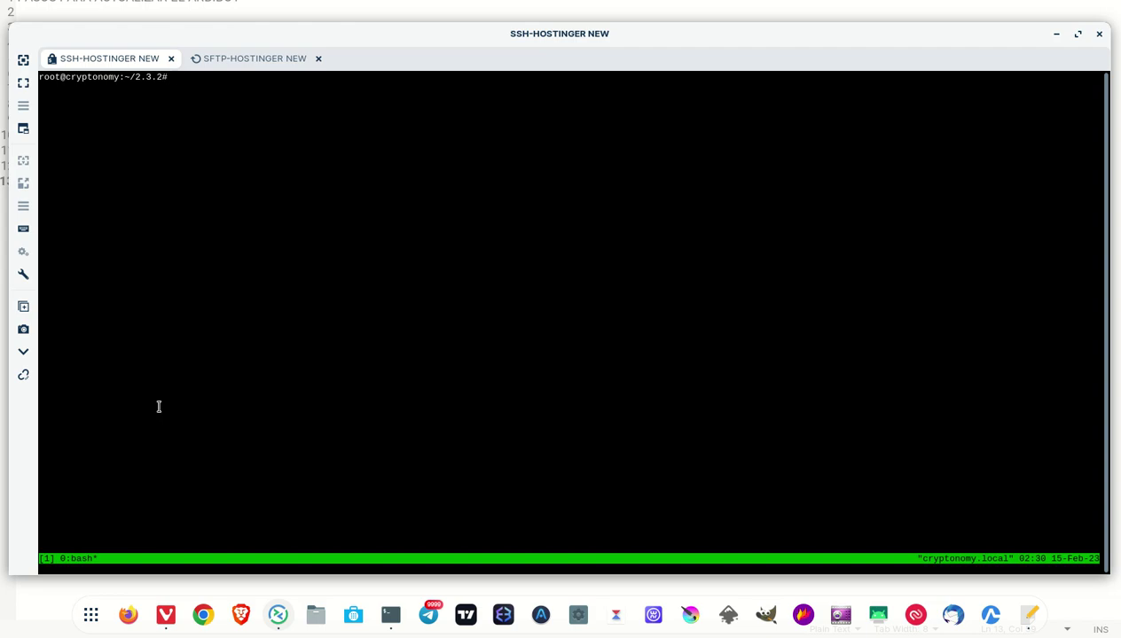
type("dotnet Arbi.dll")
key("Return")
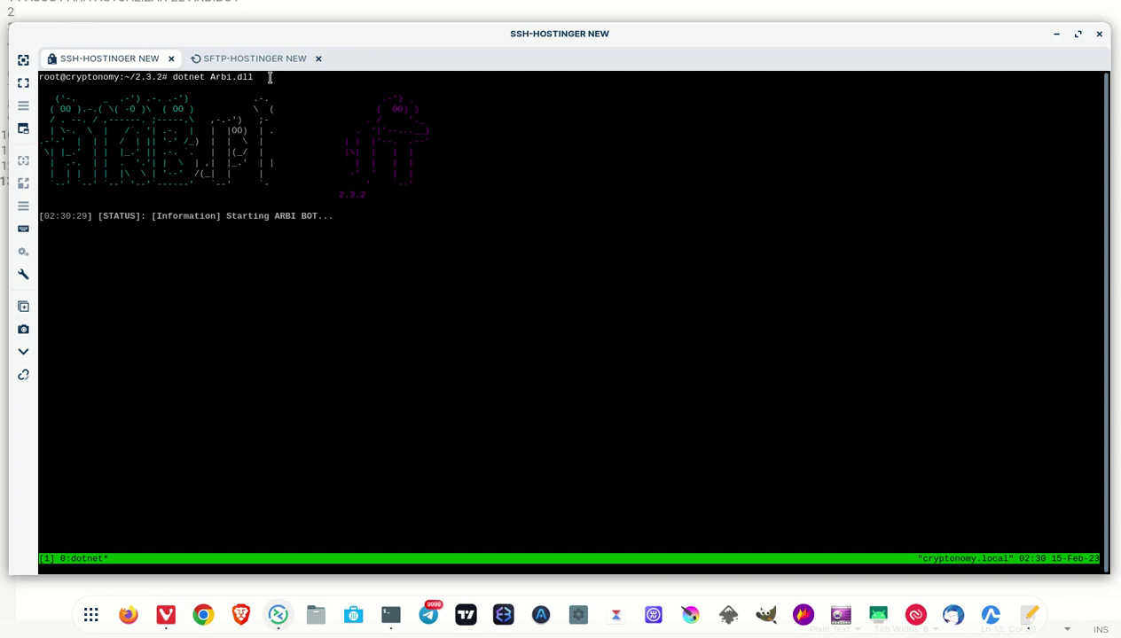
Highlight the version number in the bot's startup banner and try to move down through the terminal output.
left_click_drag(369, 194, 335, 195)
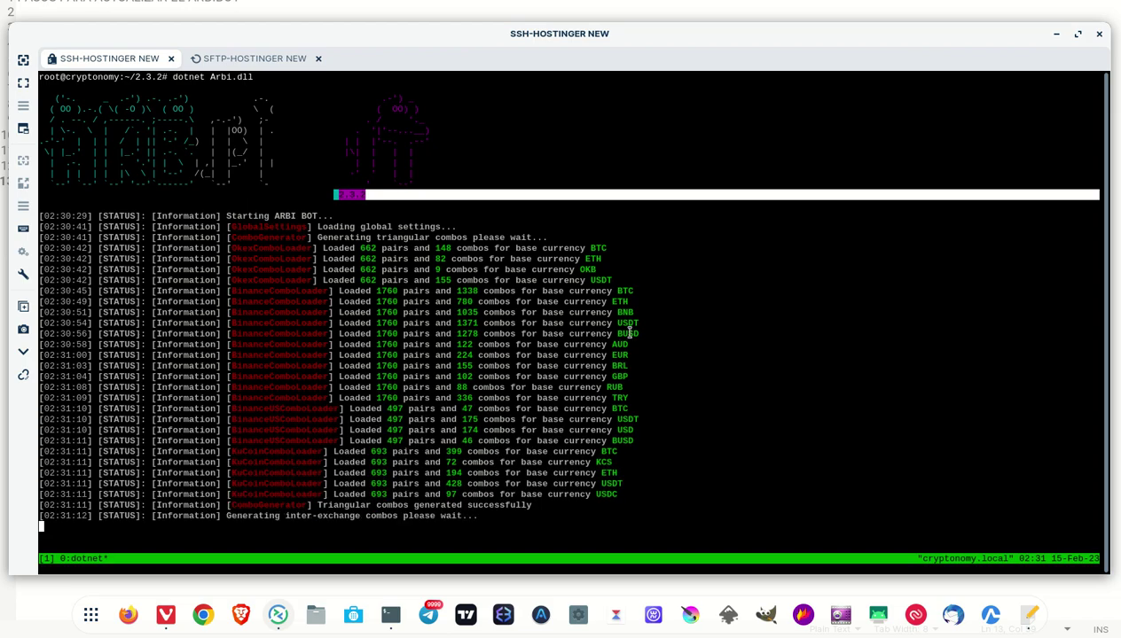
key("Down")
key("Down")
key("Down")
key("Down")
key("Down")
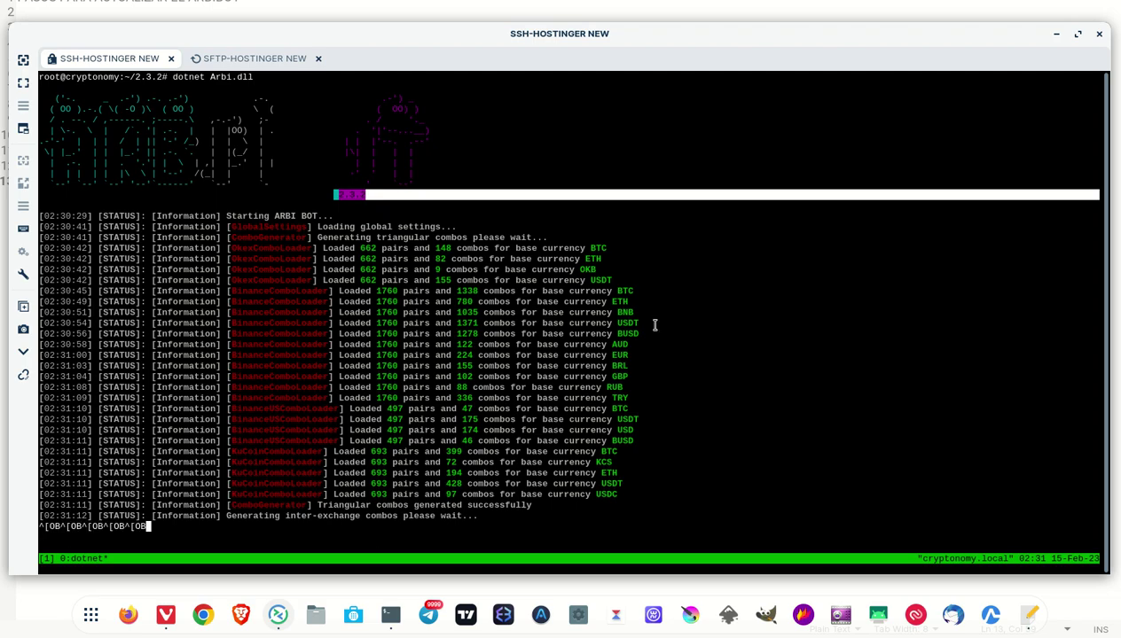